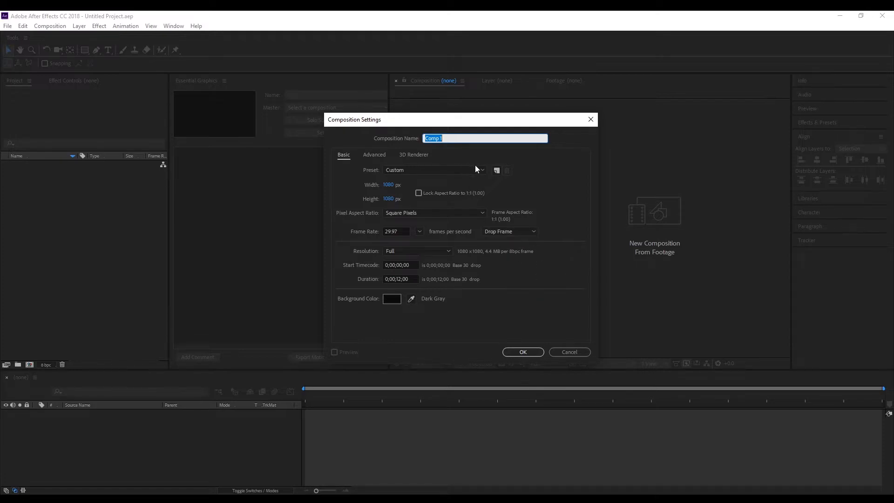
Name the new 1080 x 1080 composition mandala and create it.
text(mandala)
key(Return)
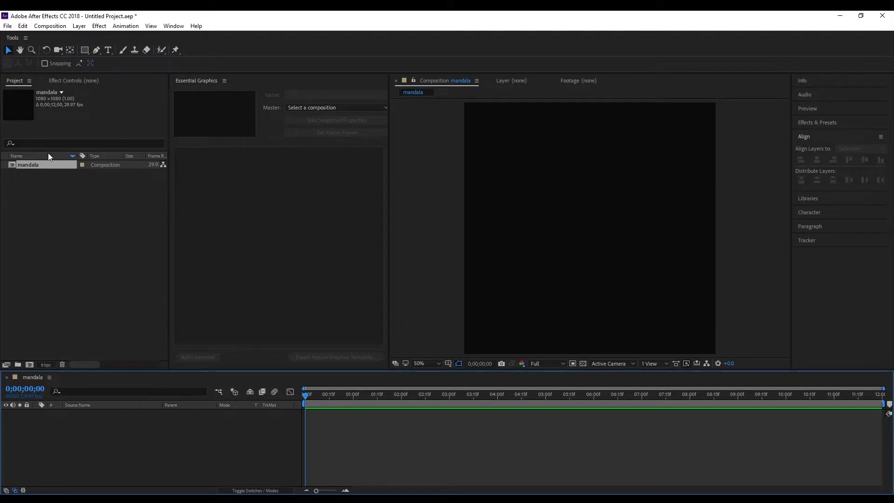
Create a new project folder named resources.
right_click(41, 188)
click(80, 202)
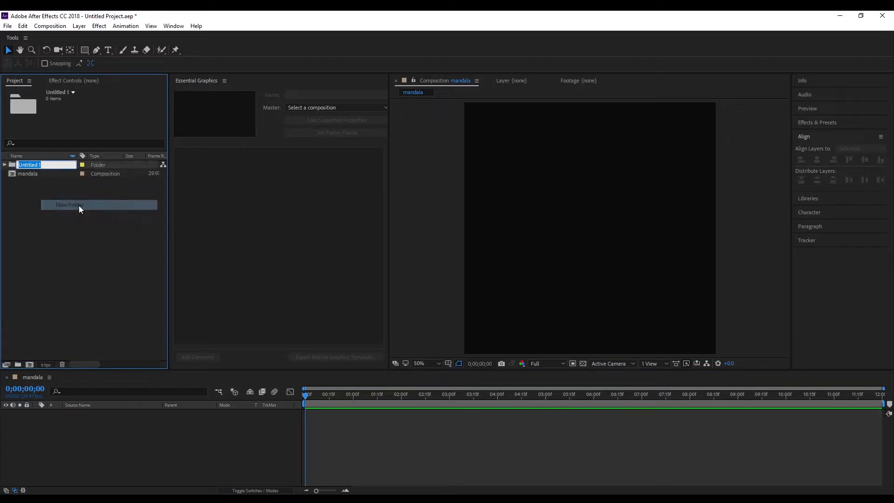
text(RAW)
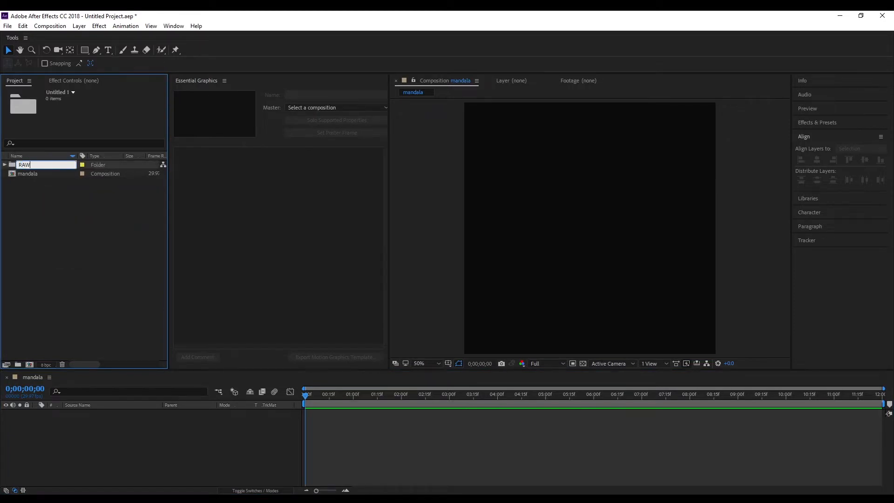
key(BackSpace)
key(BackSpace)
key(BackSpace)
text(resources)
key(Return)
Create a second top-level project folder named *comps.
right_click(39, 198)
click(22, 189)
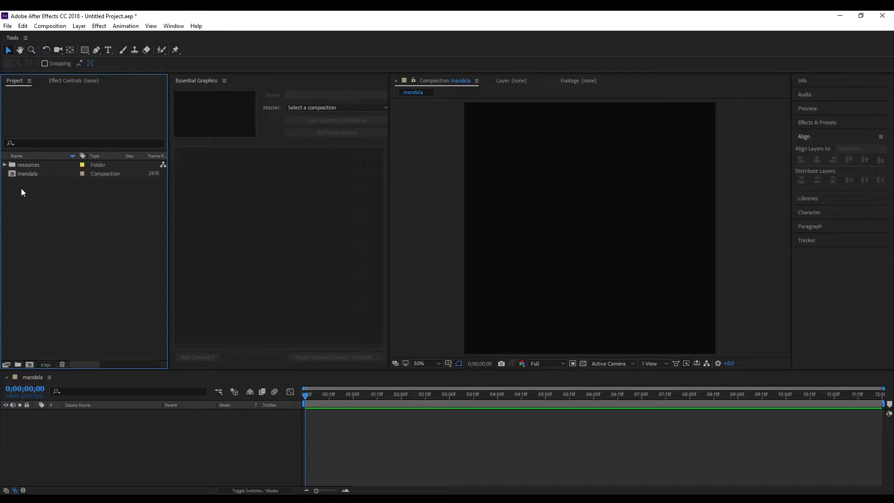
click(29, 165)
right_click(29, 196)
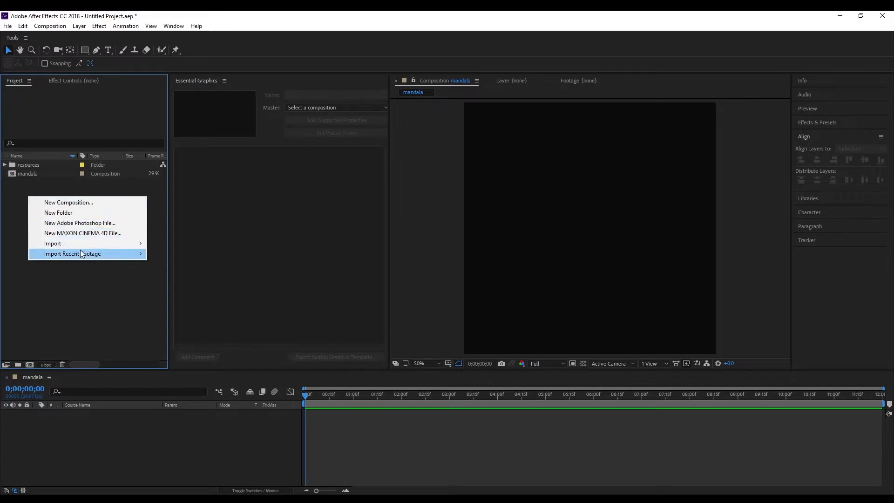
click(78, 213)
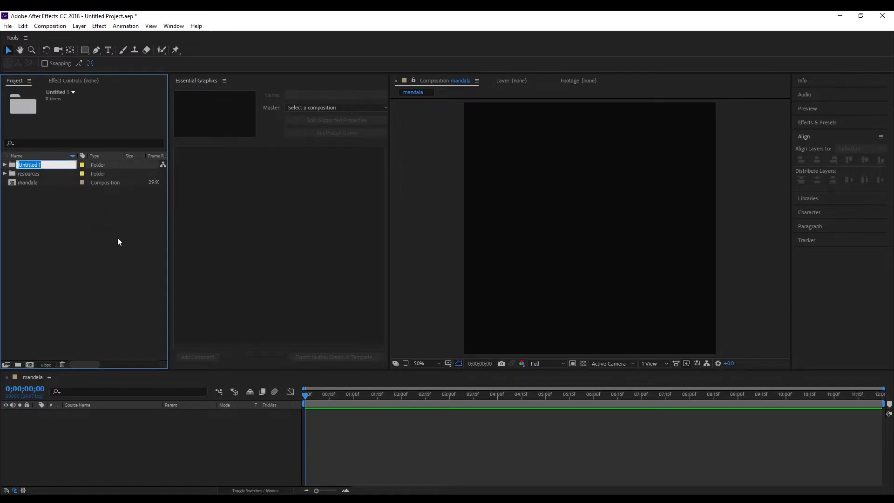
text(*comps)
key(Return)
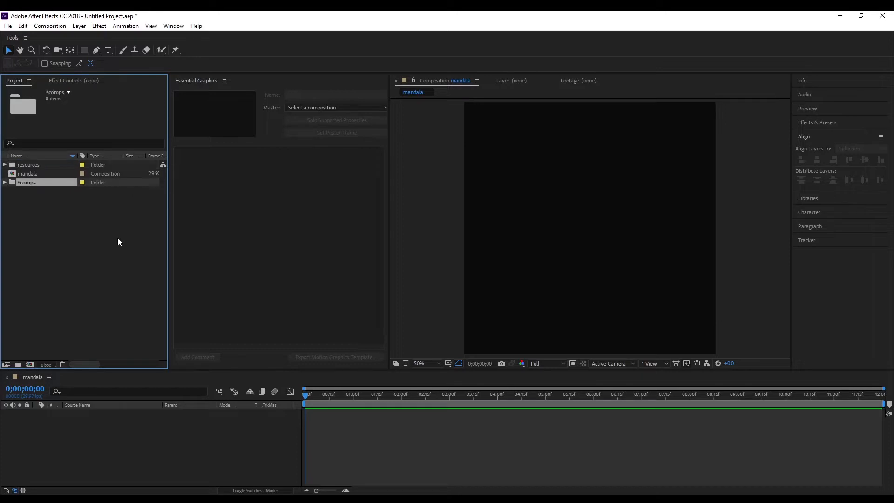
Move the mandala composition into the *comps folder and expand the folder to show its contents.
mouse_move(33, 174)
mouse_down()
mouse_move(48, 175)
mouse_move(43, 183)
mouse_up()
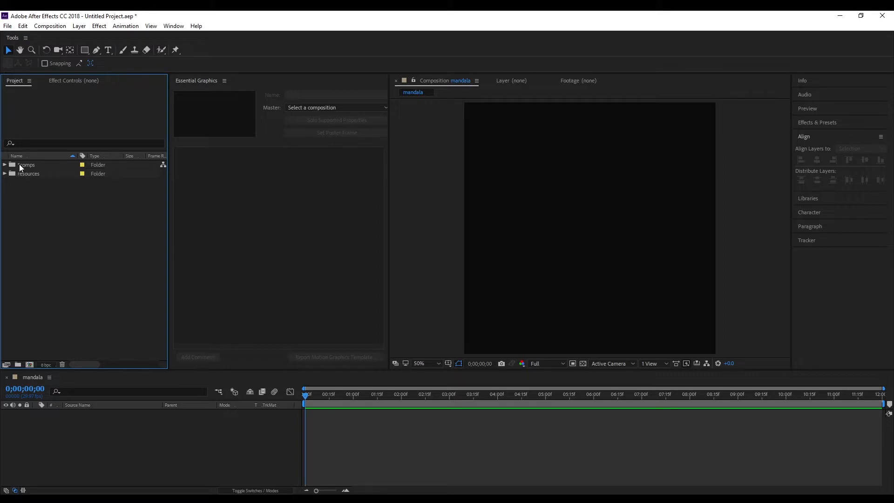
click(4, 165)
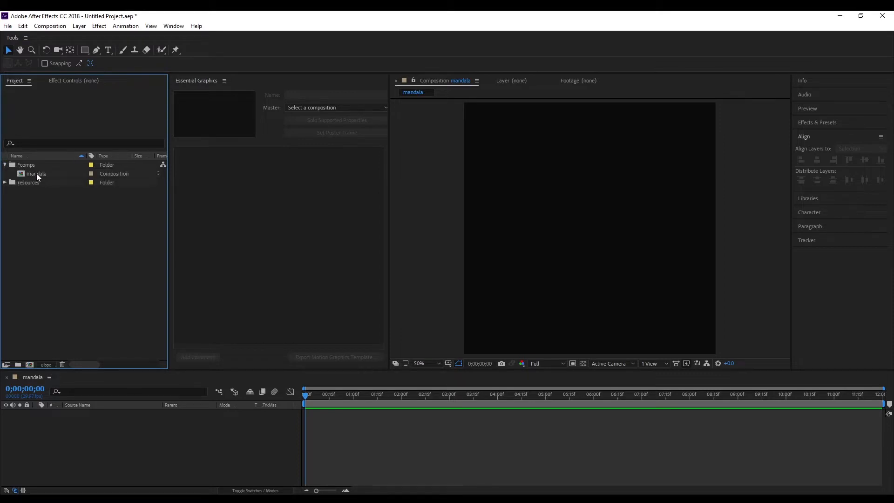
click(37, 173)
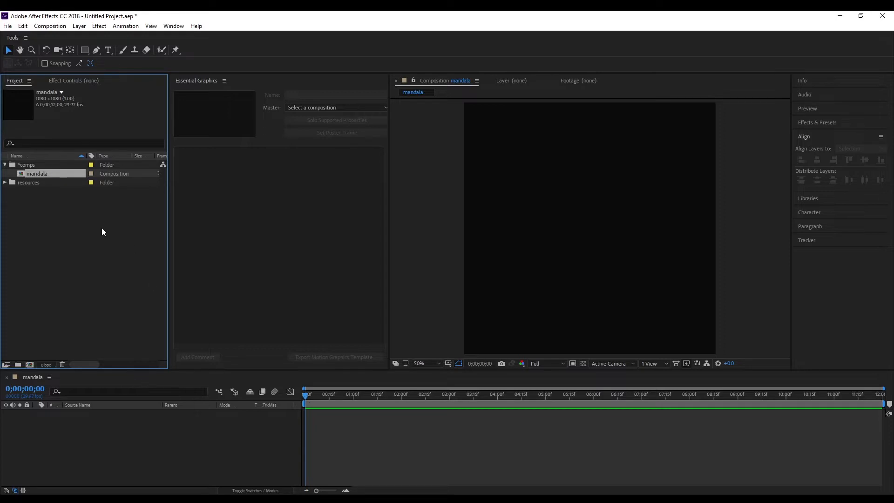
Import zebra.jpg into the project, move it into the resources folder and expand that folder.
click(39, 197)
click(33, 185)
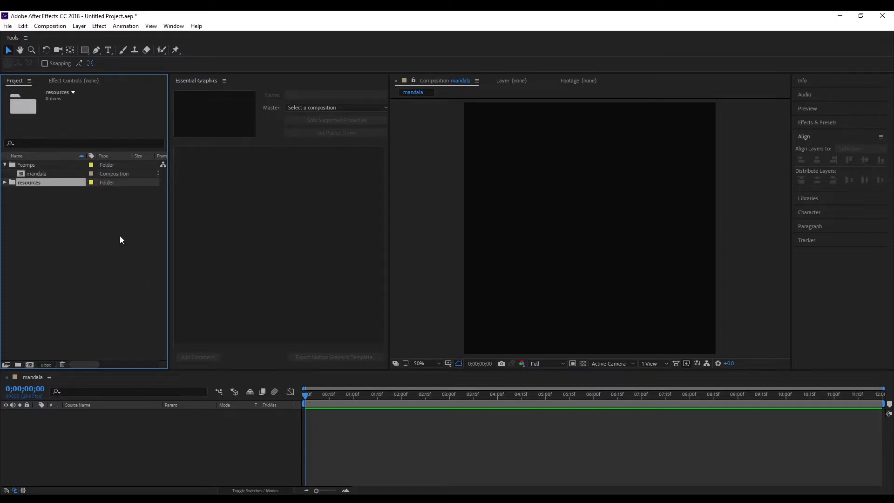
click(9, 25)
click(174, 26)
click(195, 12)
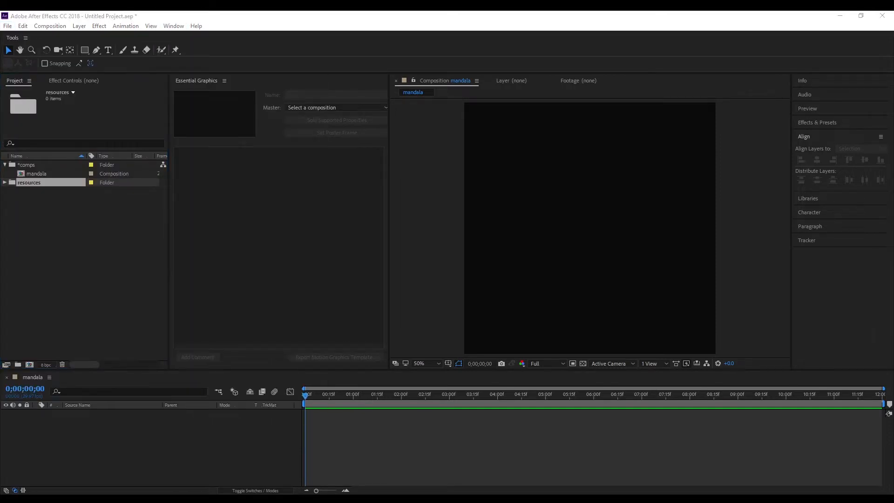
drag(100, 244, 55, 210)
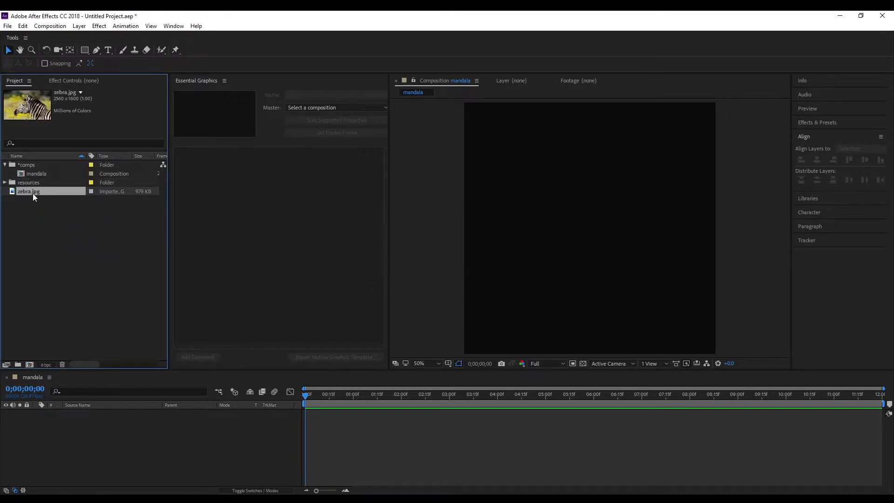
drag(32, 192, 35, 183)
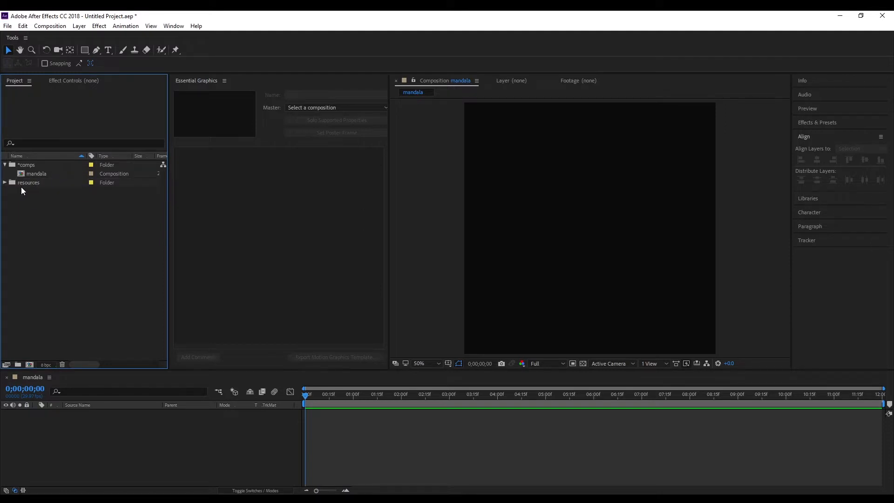
click(7, 183)
click(40, 193)
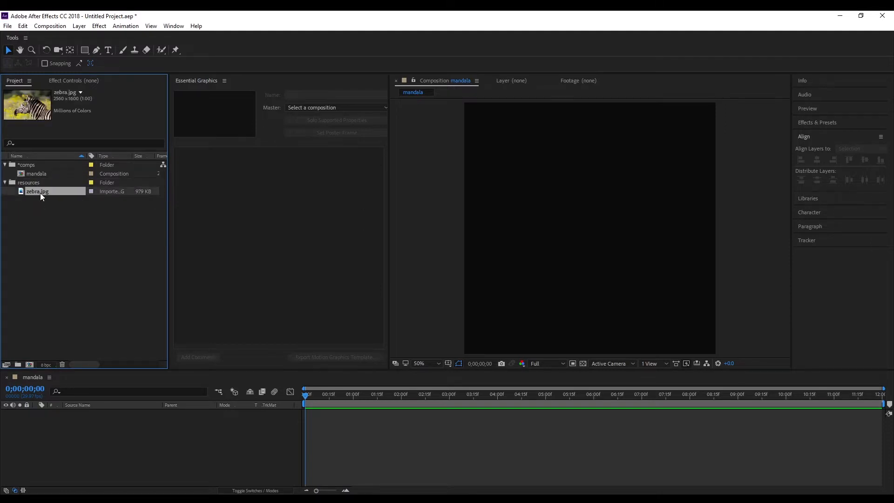
Add zebra.jpg as a layer in the mandala composition and scale it down proportionally to match the composition's height.
drag(46, 192, 54, 434)
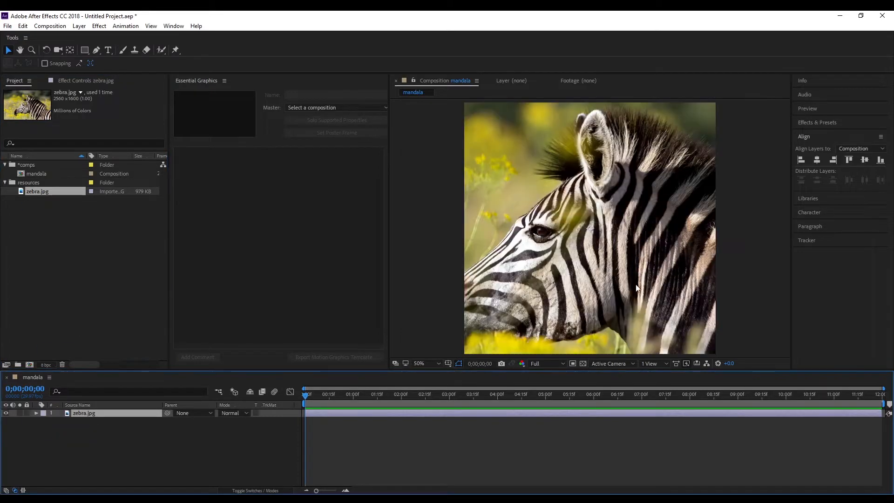
drag(650, 295, 606, 290)
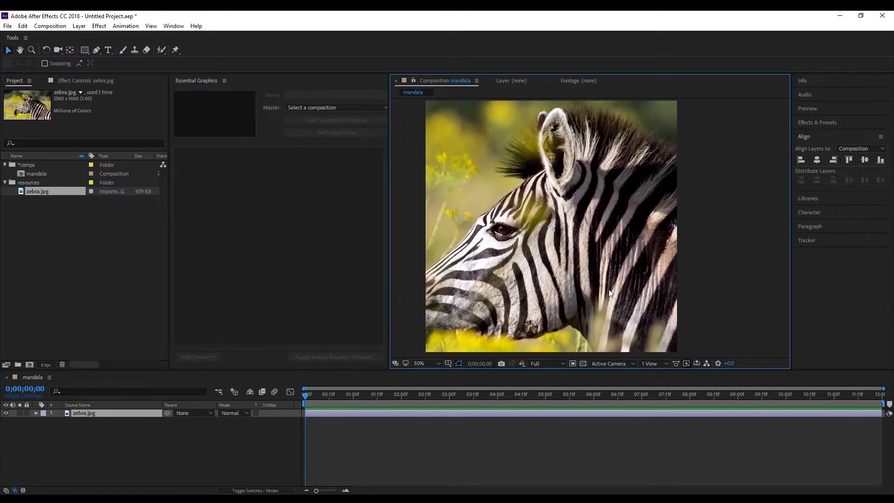
scroll(606, 286, down, 2)
drag(728, 350, 679, 332)
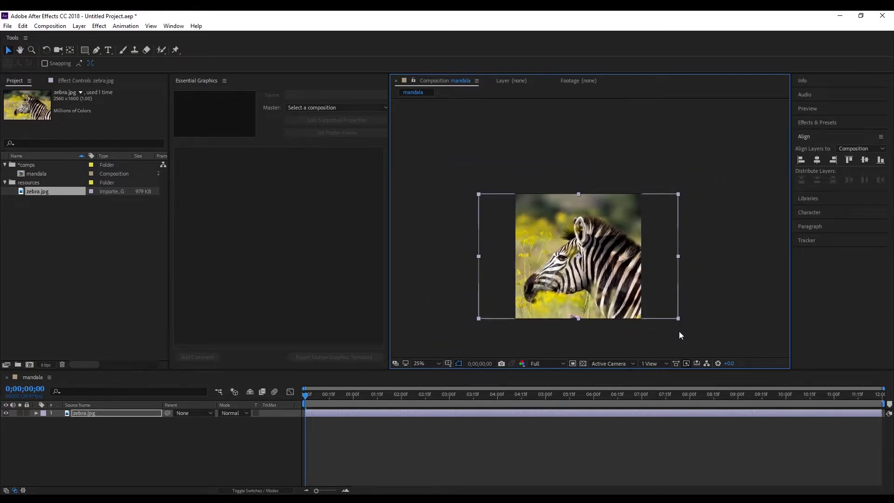
mouse_move(679, 332)
mouse_down()
mouse_move(739, 365)
mouse_move(682, 339)
mouse_up()
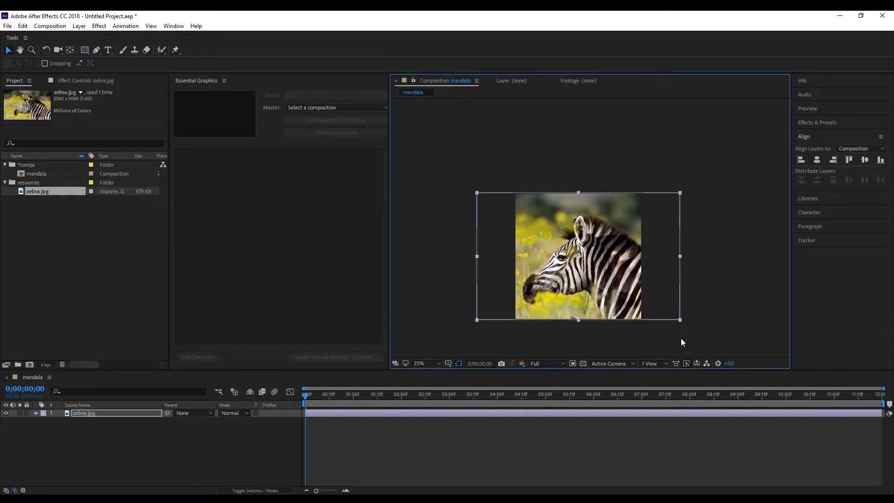
scroll(635, 300, up, 2)
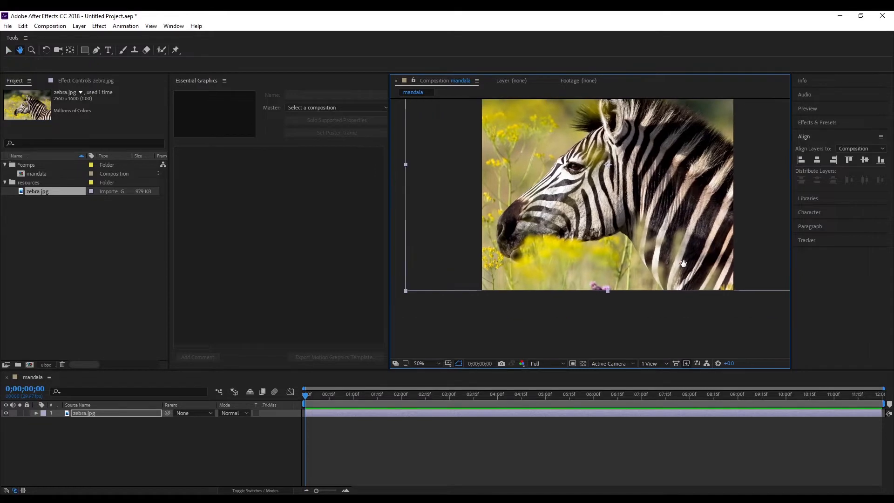
scroll(627, 275, down, 2)
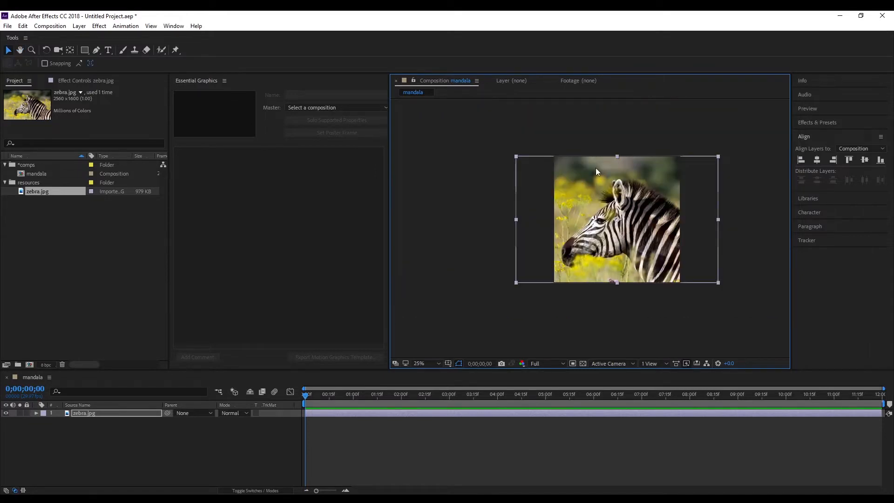
click(492, 320)
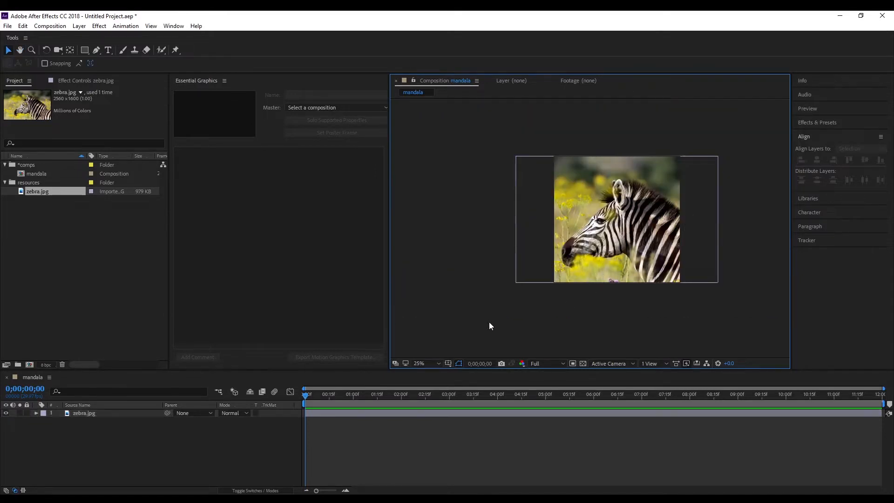
click(96, 415)
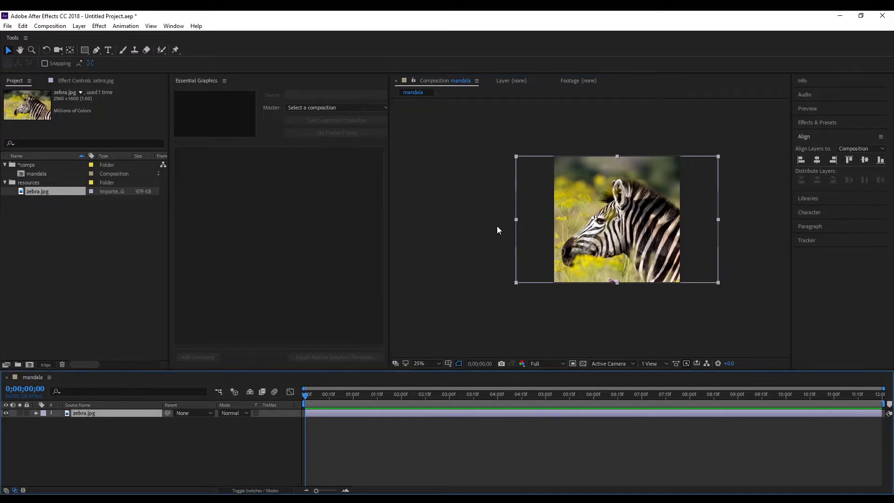
key(ctrl+shift+c)
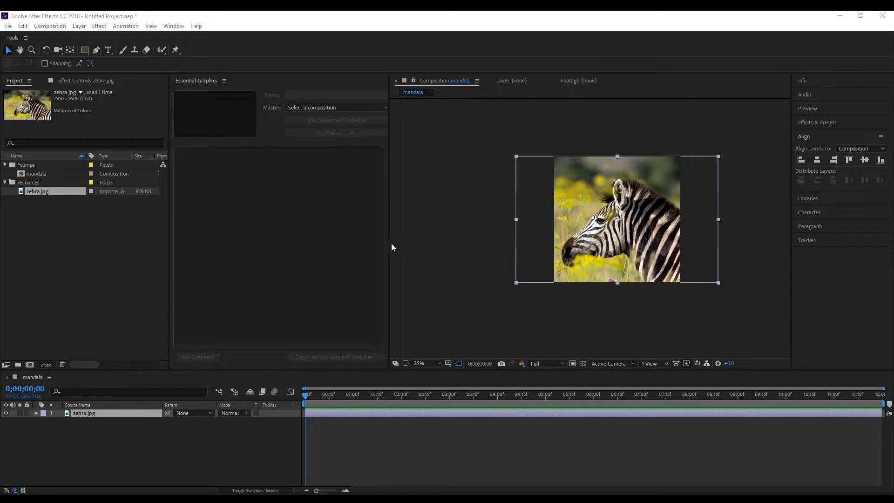
Search the effects for "cc k" and apply CC Kaleida to the zebra.jpg layer.
click(830, 121)
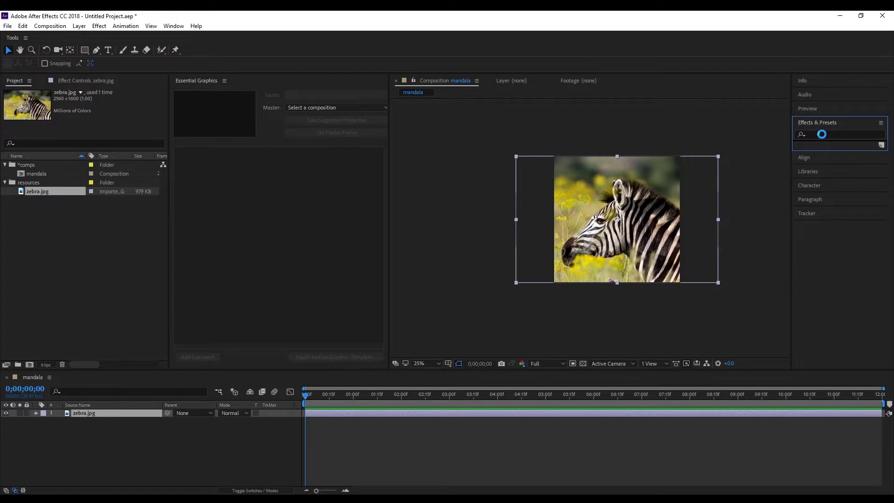
click(825, 135)
text(cc)
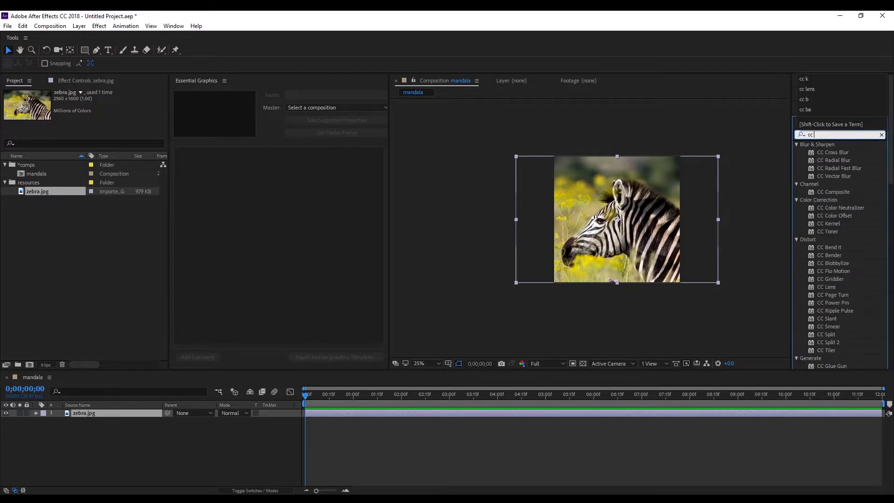
text( k)
click(840, 168)
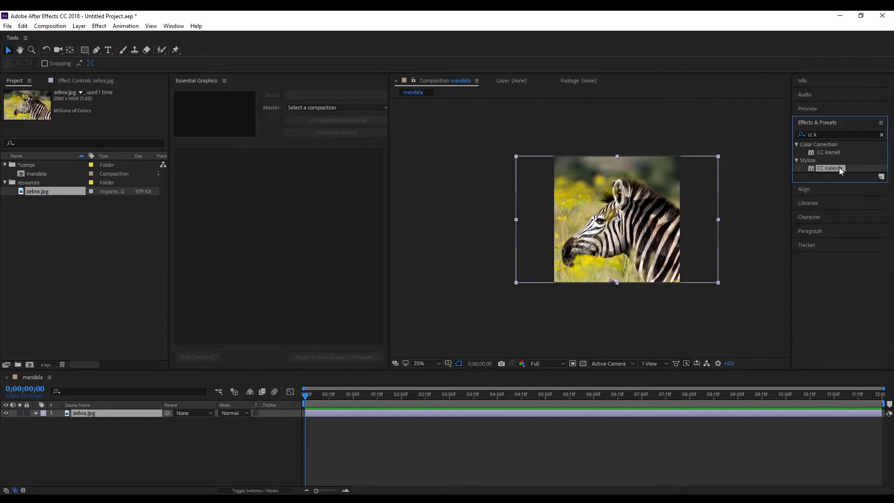
drag(840, 169, 100, 414)
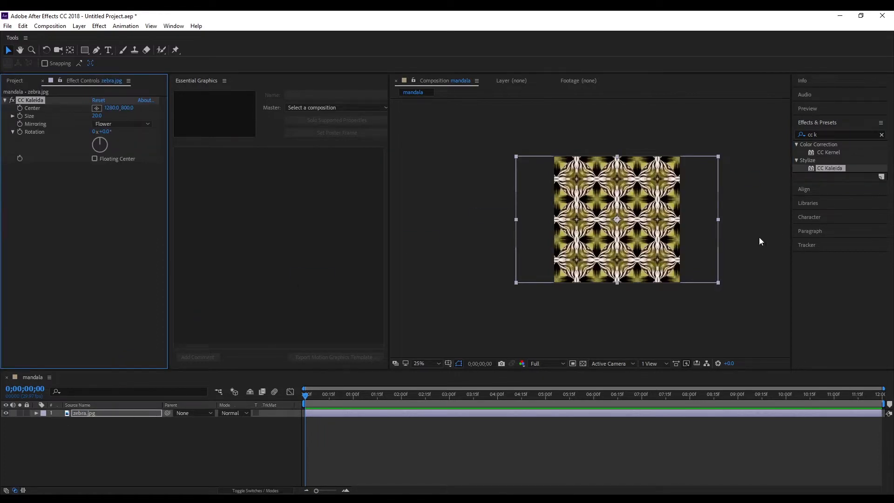
Close the Essential Graphics panel to enlarge the composition view, keeping the current time at the first frame.
scroll(637, 235, up, 1)
drag(673, 233, 622, 249)
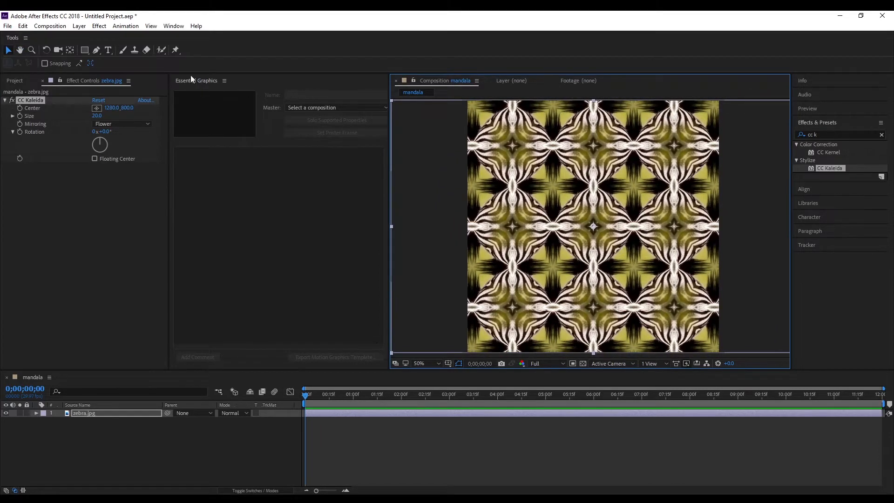
right_click(213, 79)
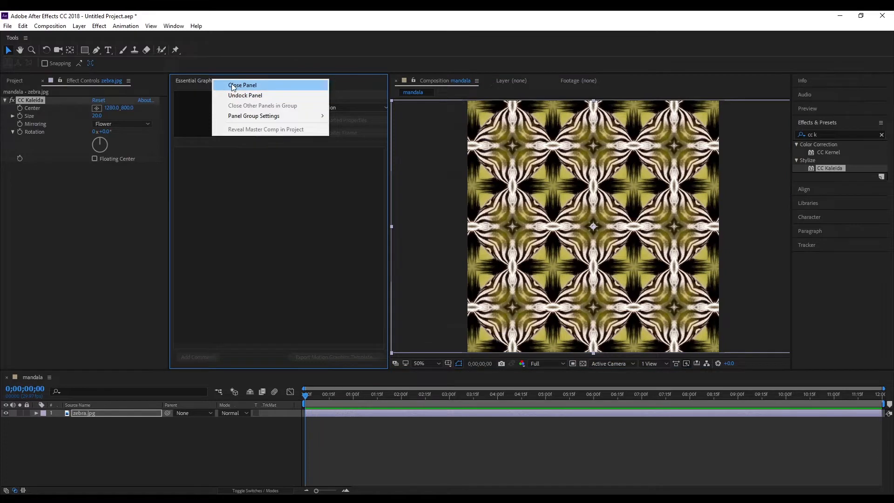
click(223, 84)
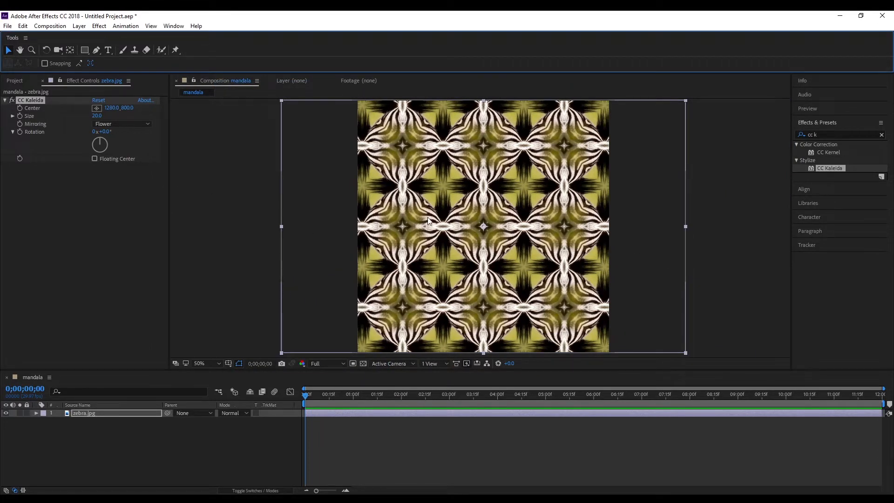
drag(314, 398, 304, 398)
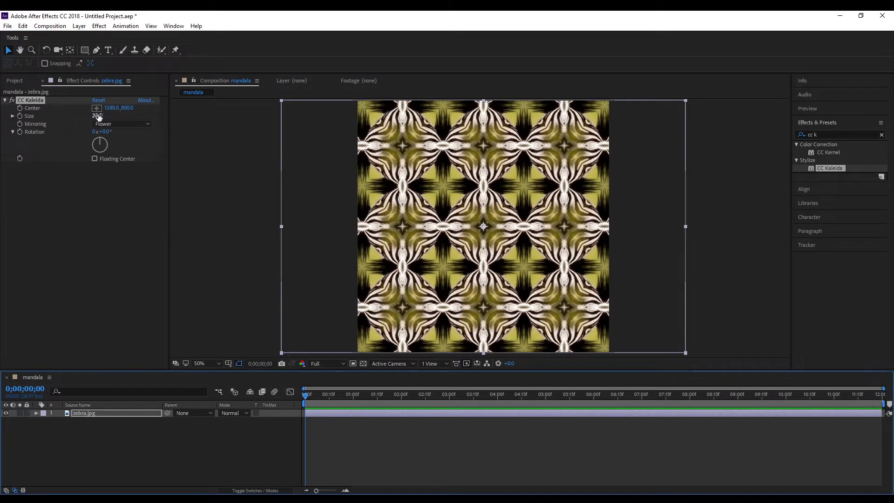
Try out other Size and Rotation values for the CC Kaleida effect and revert them.
mouse_move(97, 116)
mouse_down()
mouse_move(200, 114)
mouse_move(88, 116)
mouse_move(97, 116)
mouse_up()
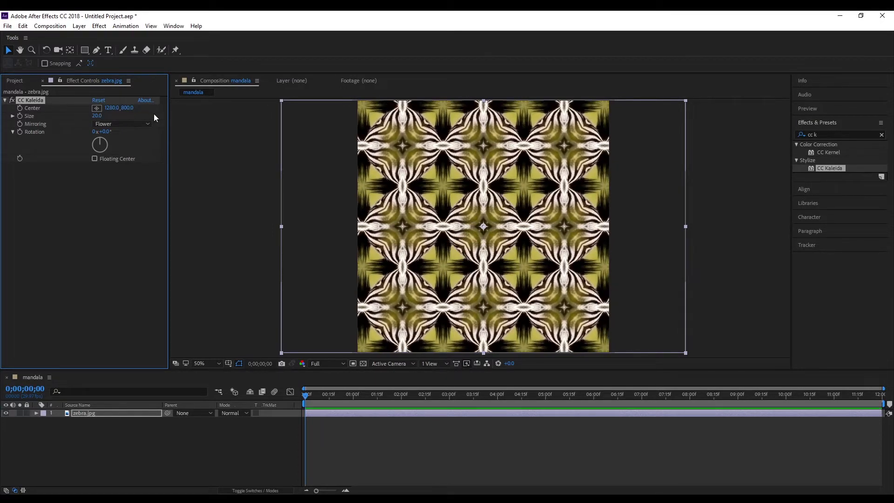
drag(104, 131, 206, 134)
key(ctrl+z)
Set the CC Kaleida effect's Center to 1483.0, 861.0 and its Rotation to 219°.
drag(128, 109, 198, 120)
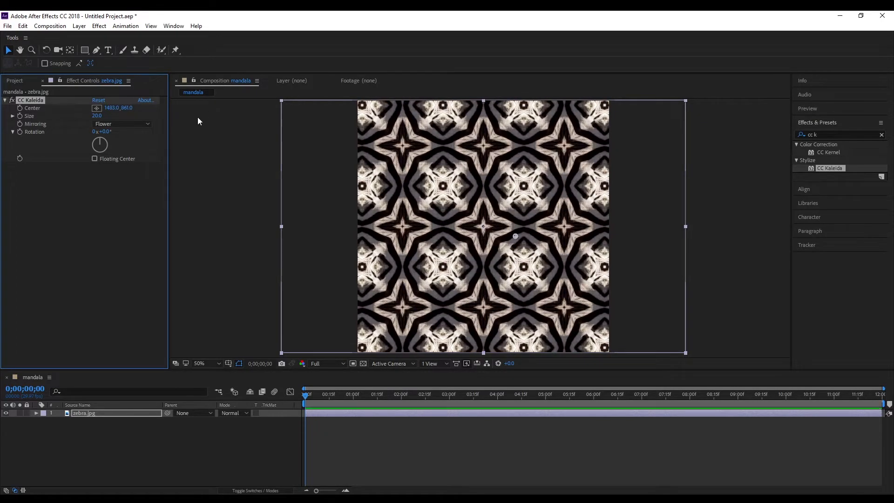
drag(111, 135, 214, 138)
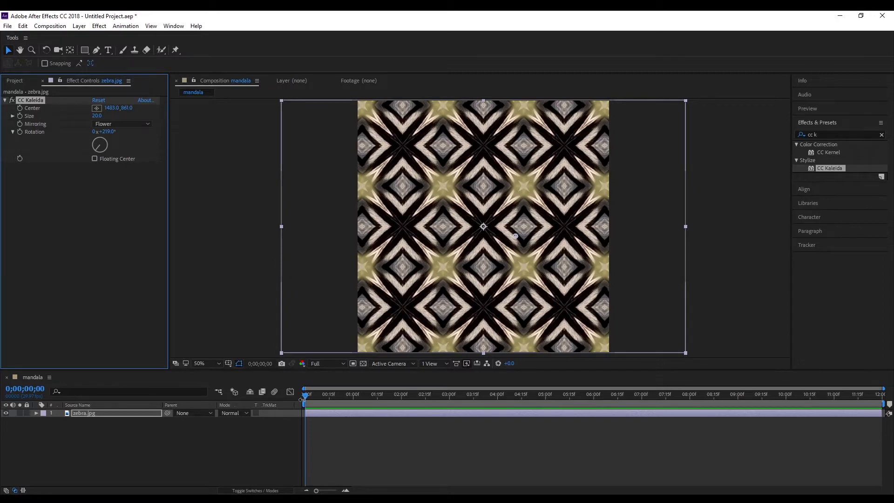
Add a keyframe for CC Kaleida's Center at the first frame and expand the effect's properties under the zebra.jpg layer in the timeline.
click(883, 395)
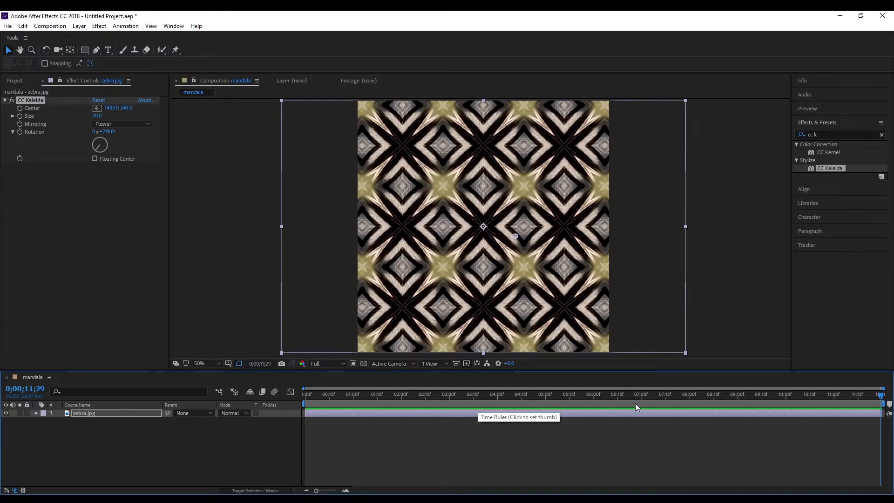
drag(597, 394, 595, 396)
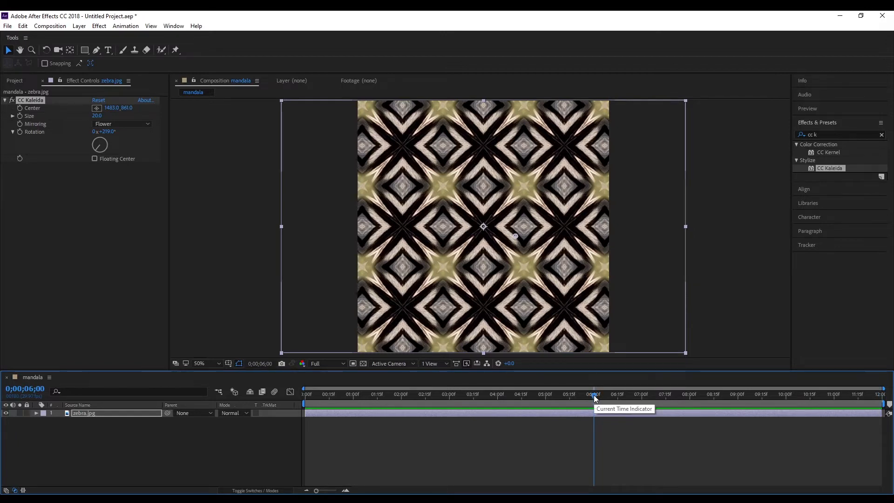
click(302, 397)
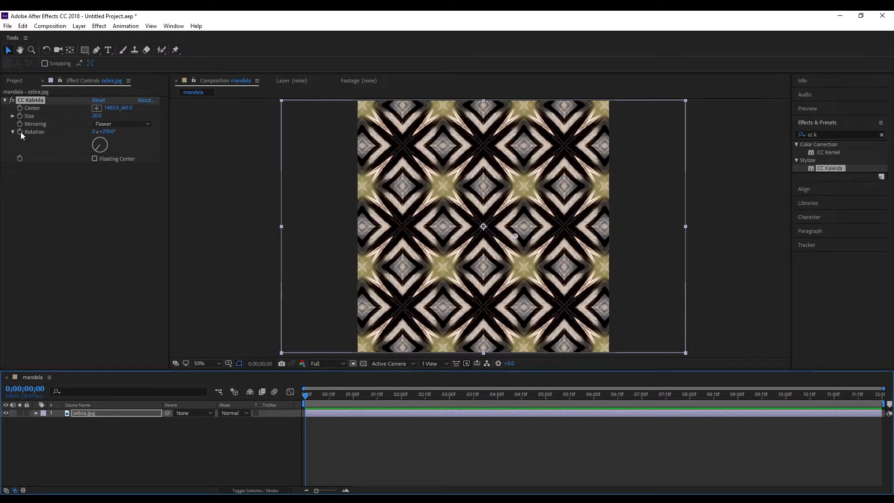
click(21, 108)
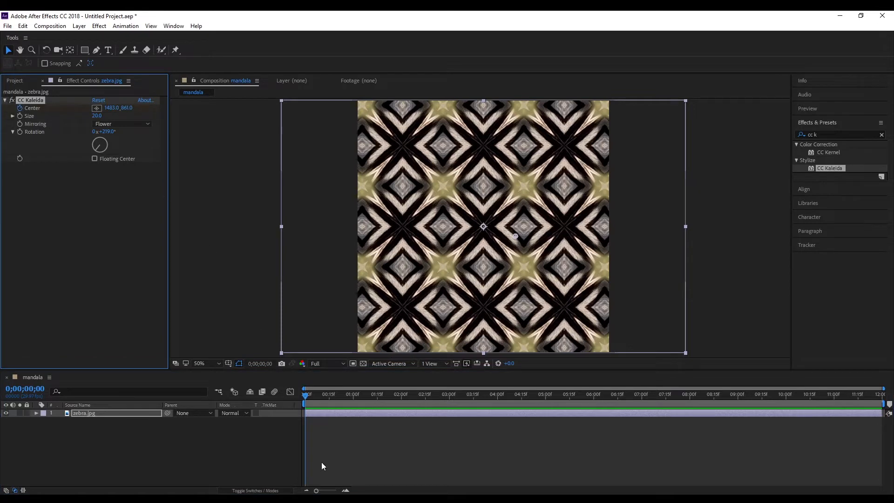
click(36, 413)
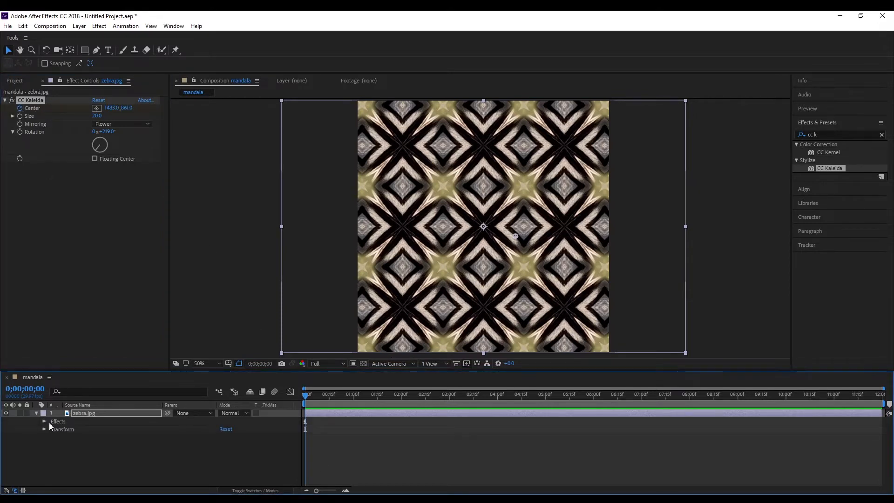
click(44, 421)
click(52, 429)
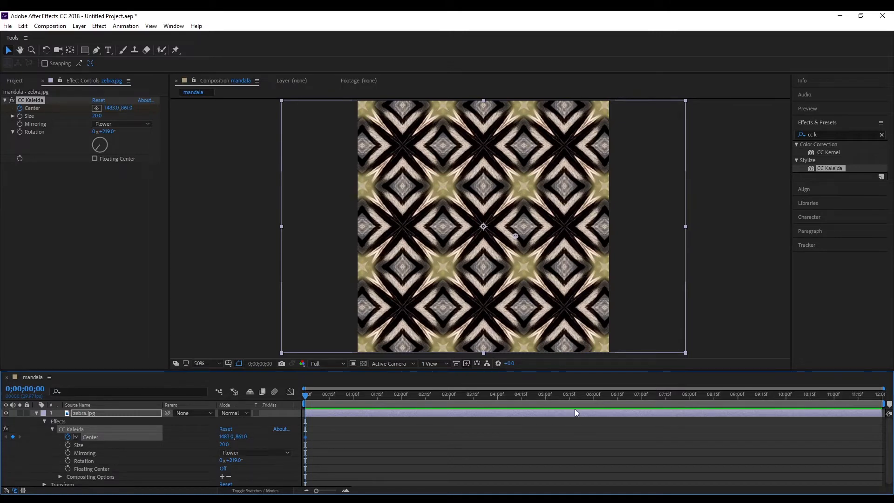
Set CC Kaleida's Center to 1821.0, 861.0 at 0;00;06;00 and preview the animation from the first frame.
drag(593, 395, 594, 398)
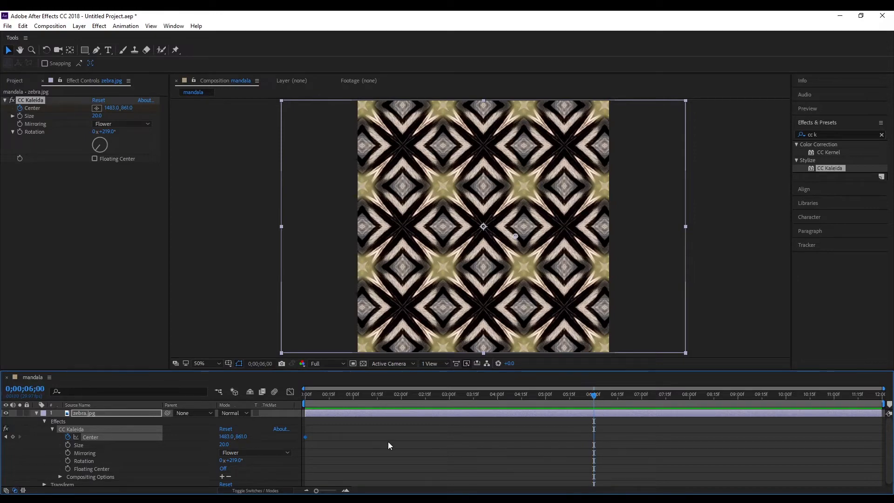
drag(110, 114, 285, 122)
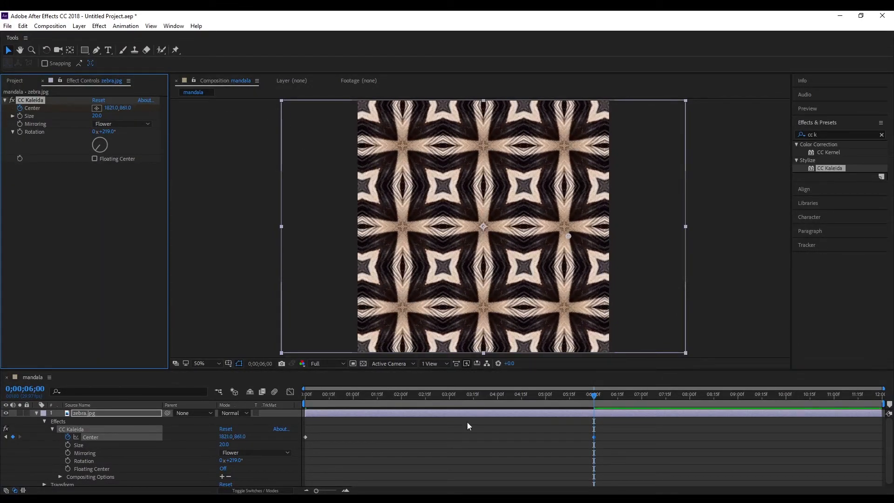
drag(594, 397, 305, 395)
key(space)
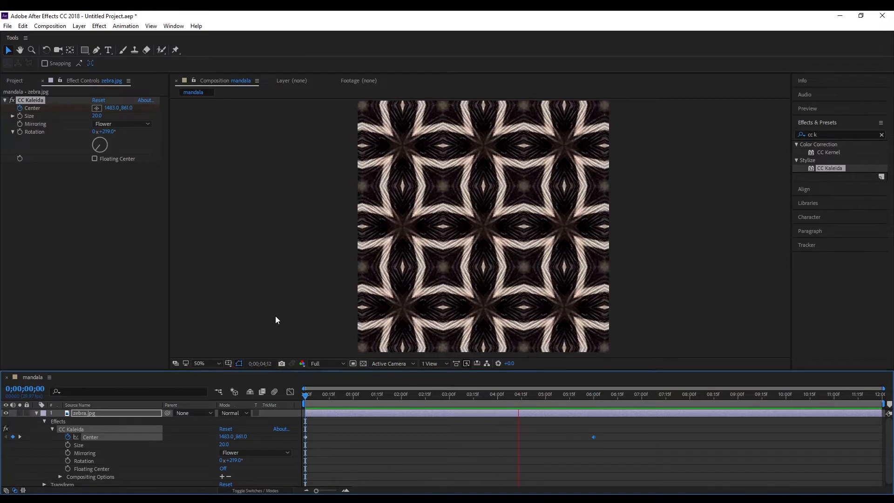
key(space)
Keyframe CC Kaleida's Rotation at the first frame, set it to 159° at 0;00;06;00, and preview the animation from the start.
drag(612, 396, 597, 400)
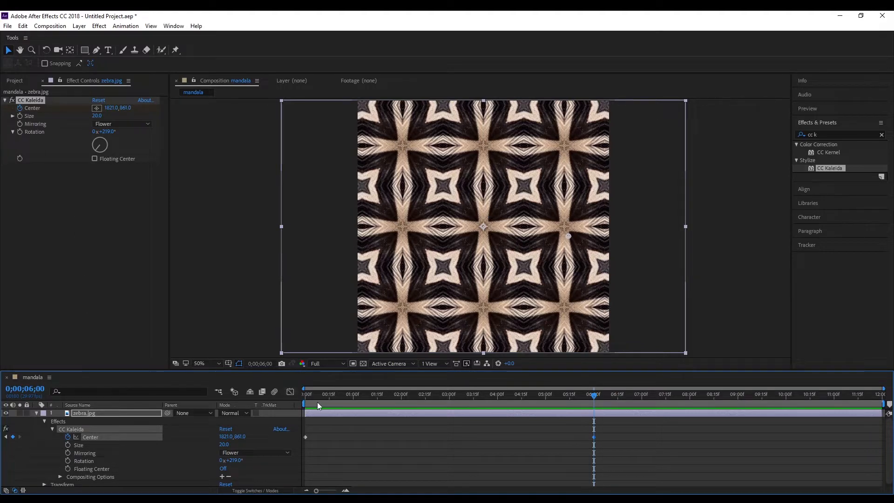
drag(317, 401, 291, 400)
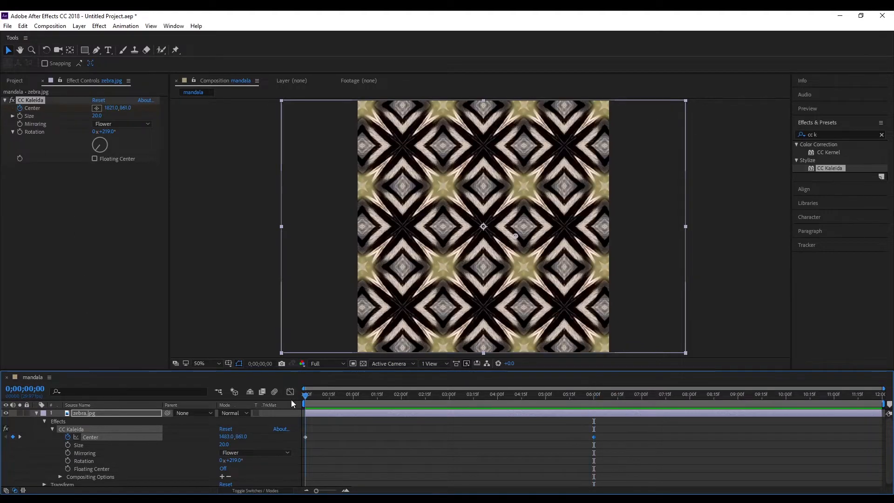
click(22, 132)
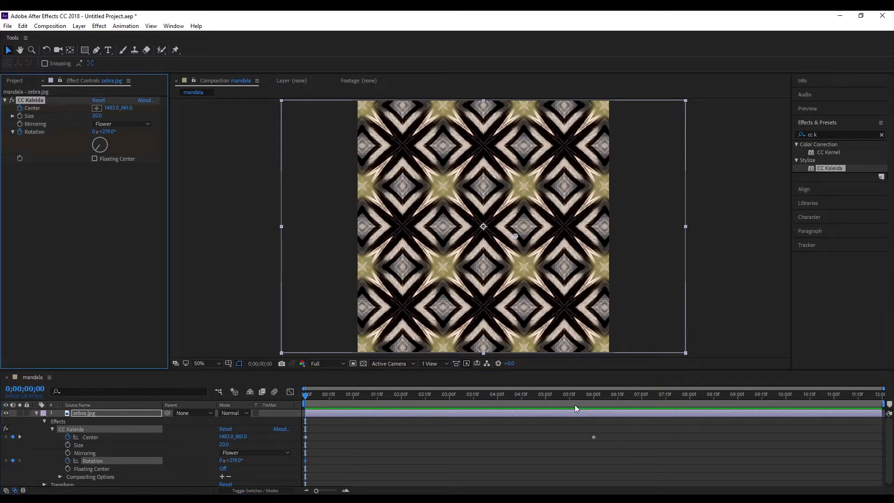
click(593, 396)
drag(108, 132, 80, 134)
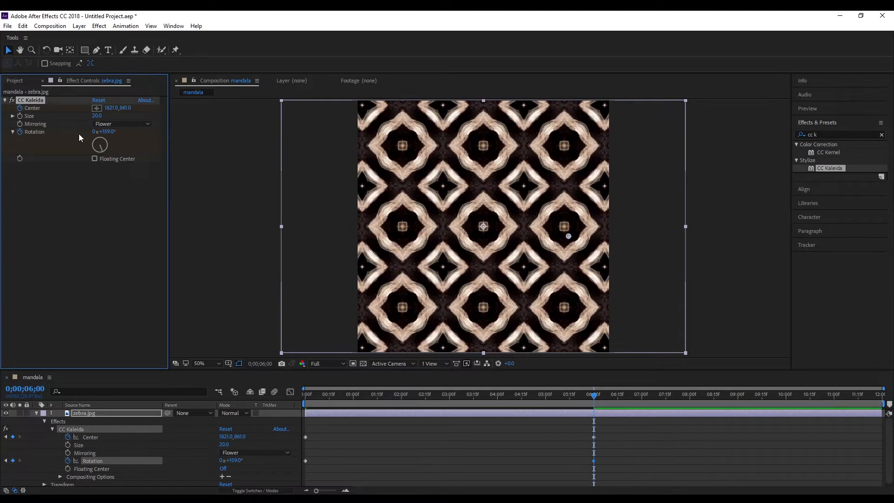
drag(325, 396, 281, 400)
key(space)
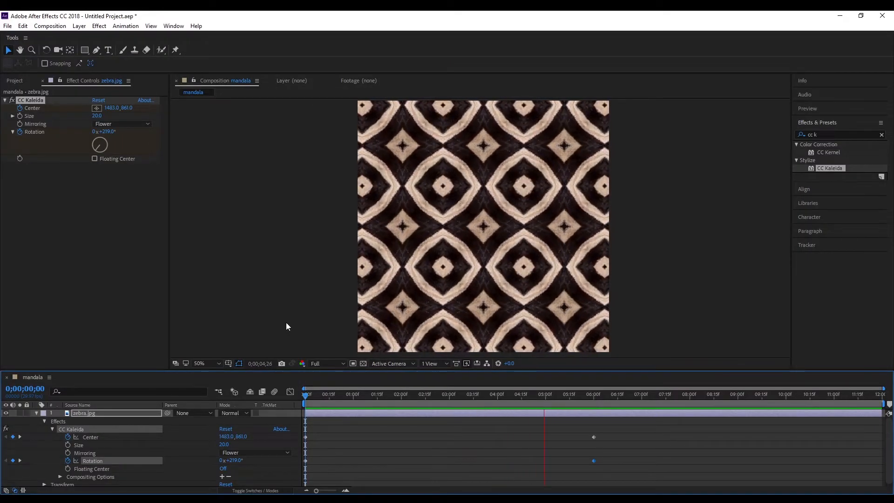
key(space)
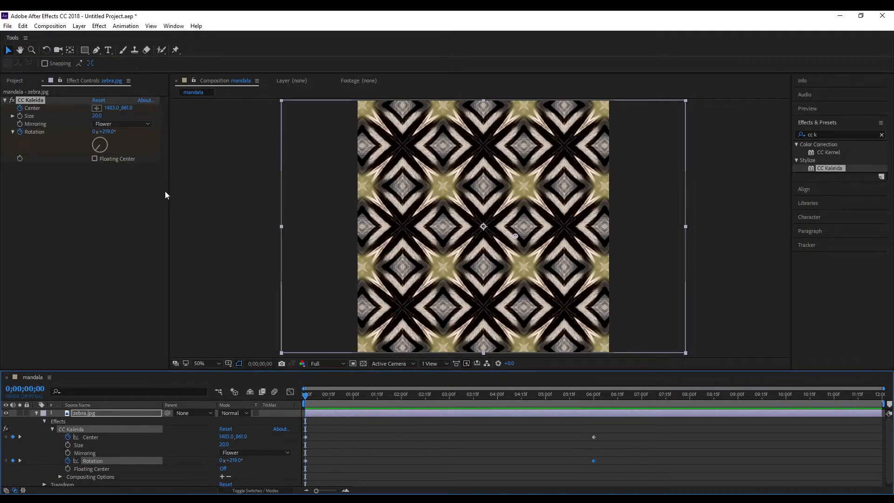
Try the Dia Cross, Flipper, Starlish and Unfold mirroring modes for CC Kaleida and briefly preview the animation.
click(127, 124)
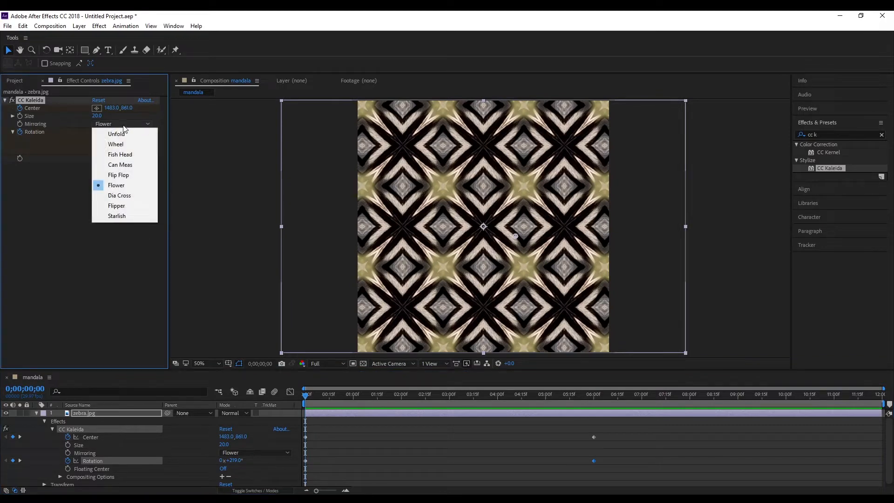
click(122, 196)
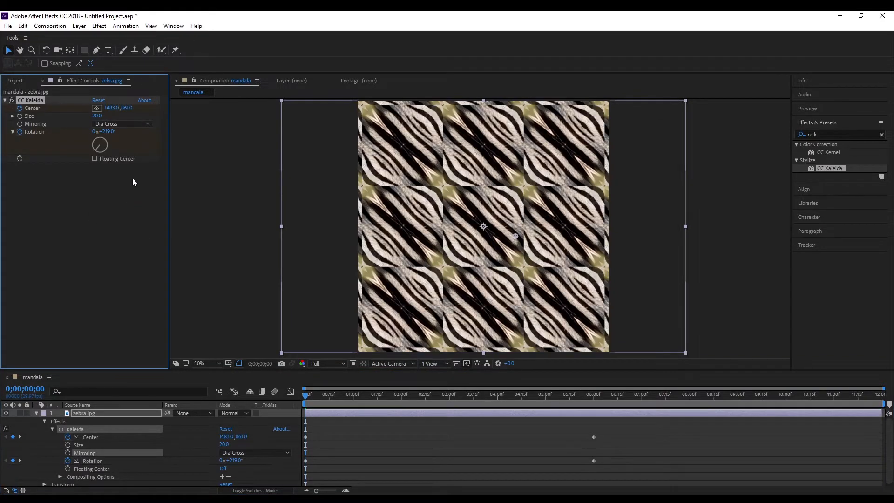
click(126, 124)
click(126, 207)
click(130, 124)
click(116, 214)
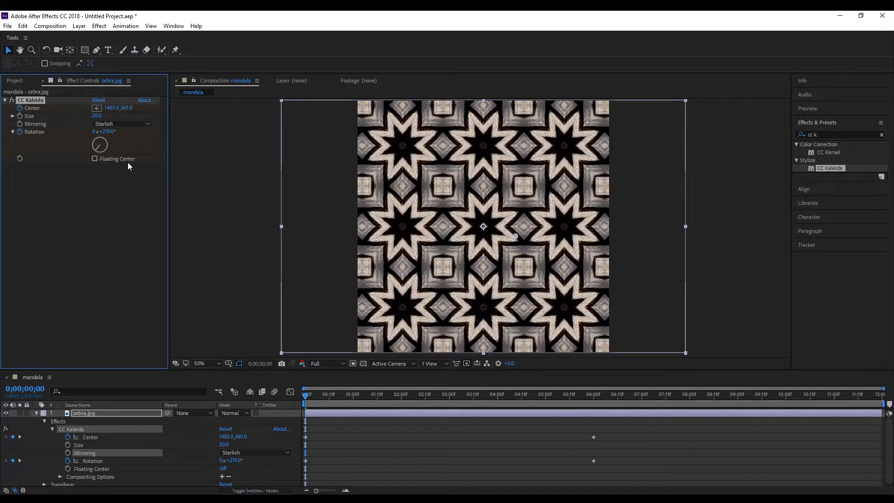
click(125, 124)
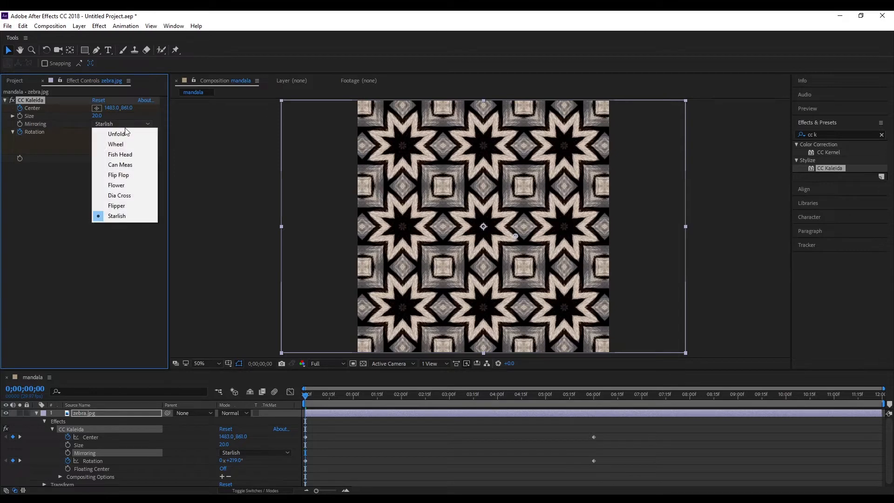
click(130, 134)
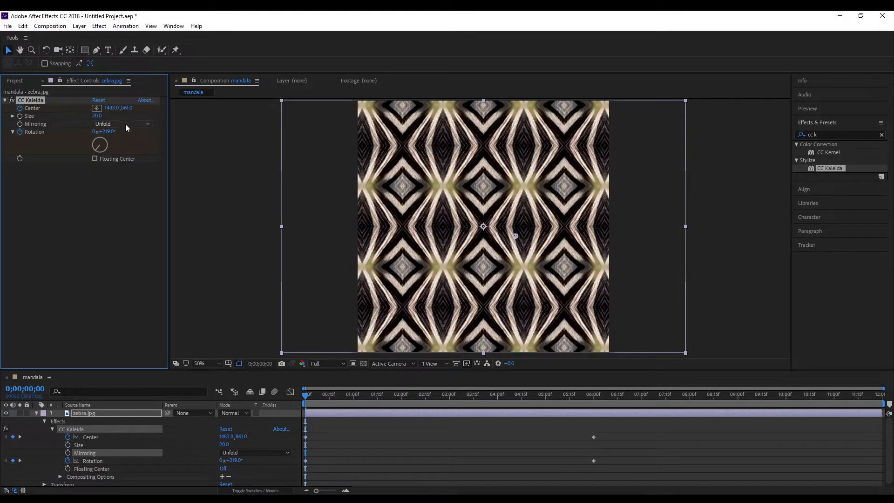
click(351, 416)
key(space)
key(space)
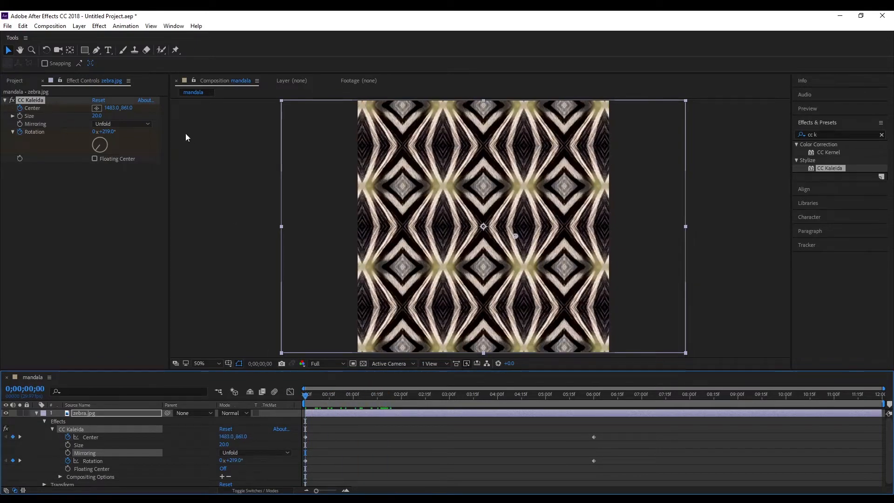
Try the Wheel, Fish Head and Flower mirroring modes for CC Kaleida.
click(135, 124)
click(122, 141)
click(144, 124)
click(133, 152)
click(132, 125)
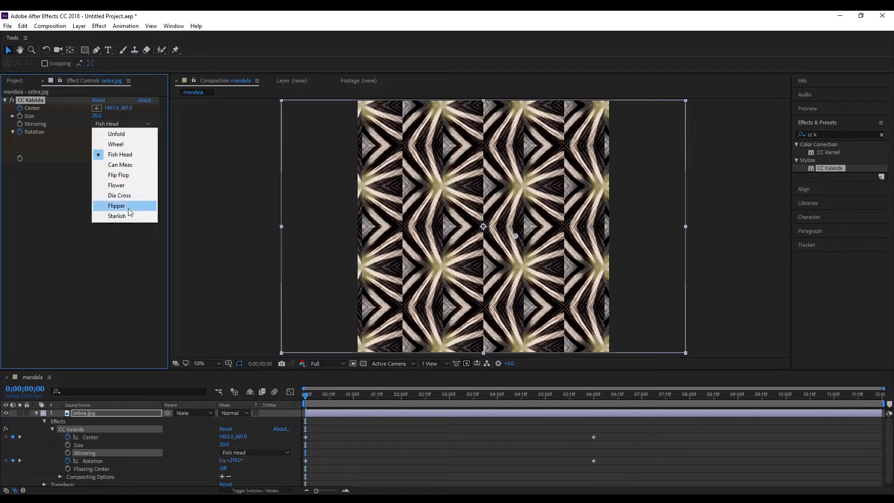
click(129, 181)
Set CC Kaleida's Mirroring to Starlish and preview the animation from the first frame.
click(130, 125)
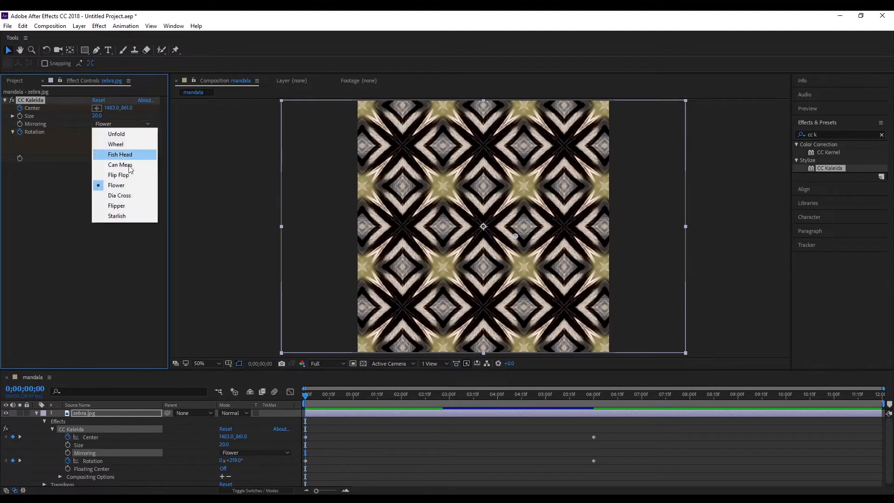
click(125, 215)
drag(346, 394, 283, 337)
key(space)
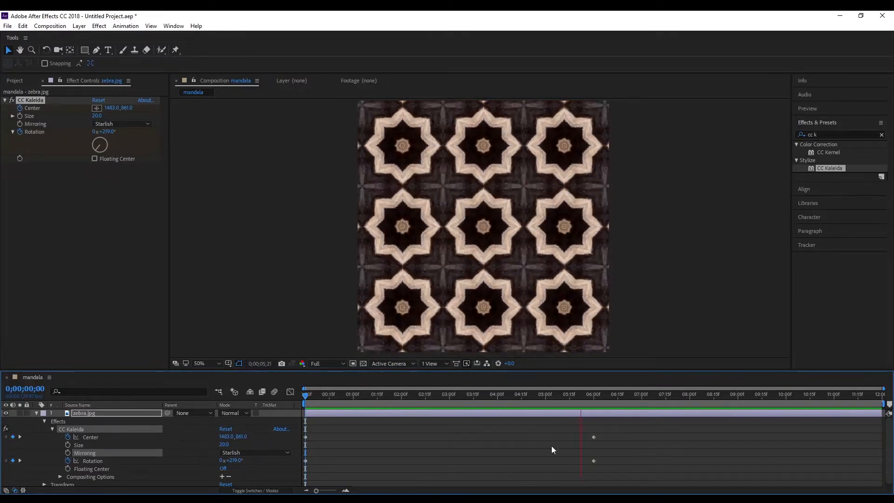
Add the expression loopOut("pingpong") to CC Kaleida's Center and copy the expression text.
click(594, 394)
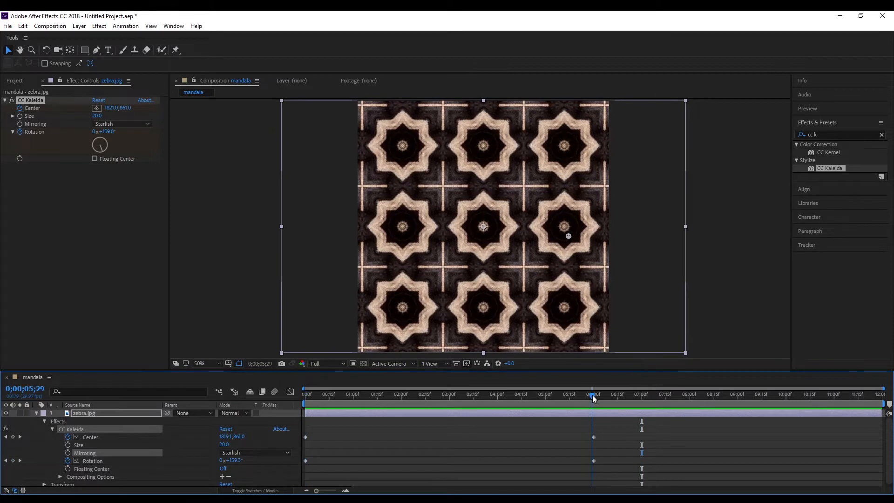
drag(599, 446, 301, 466)
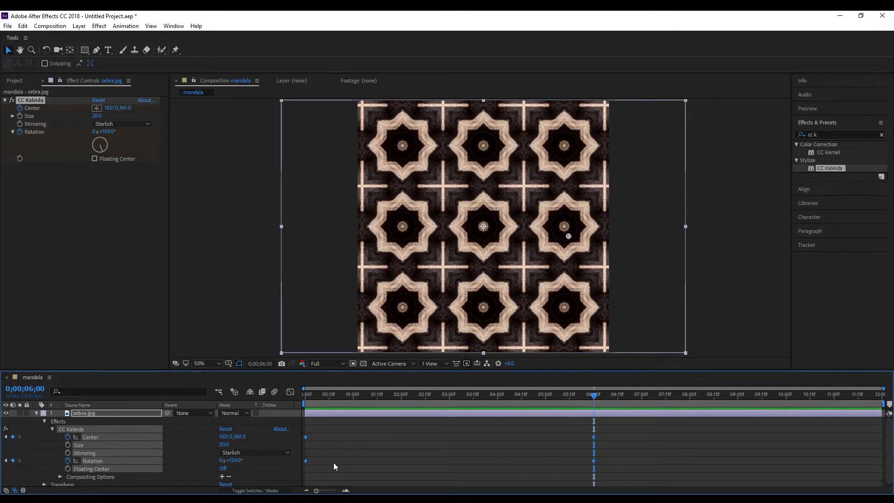
click(330, 457)
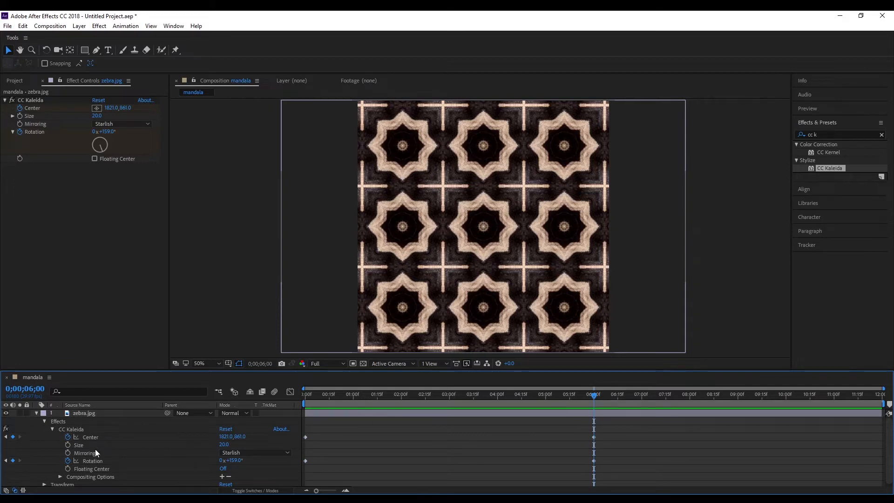
alt+click(68, 438)
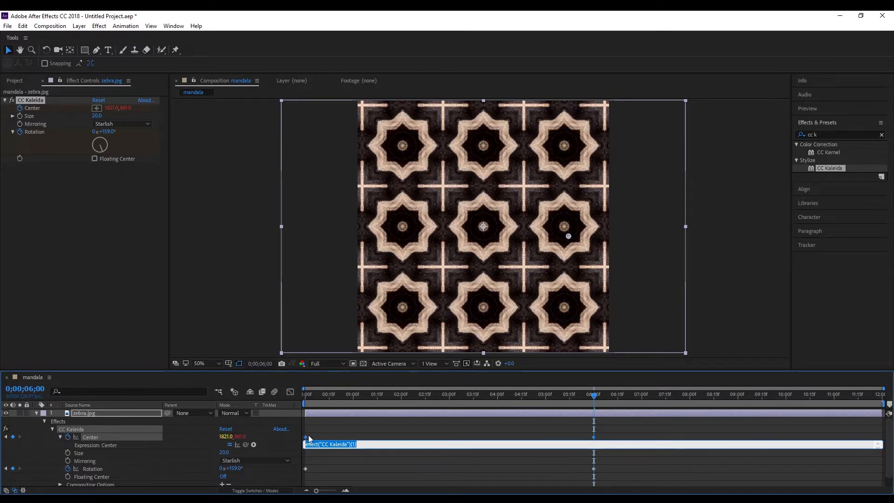
click(381, 444)
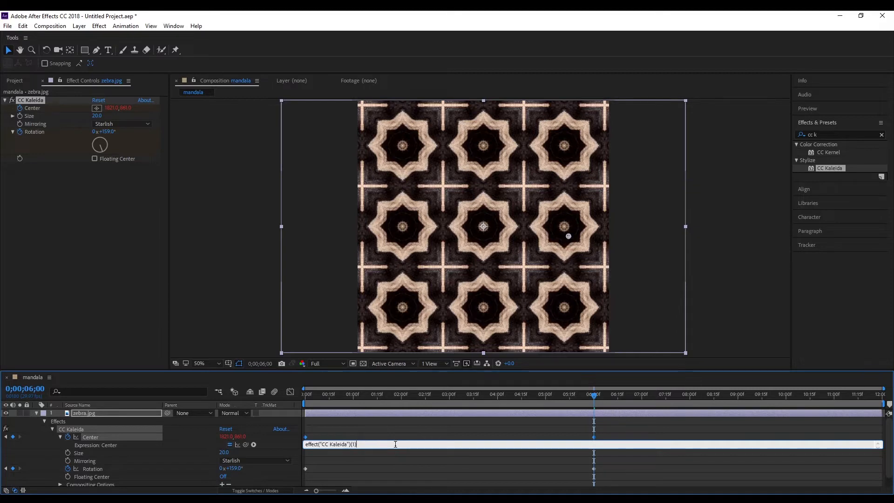
drag(374, 445, 238, 436)
key(BackSpace)
drag(364, 444, 306, 445)
key(ctrl+c)
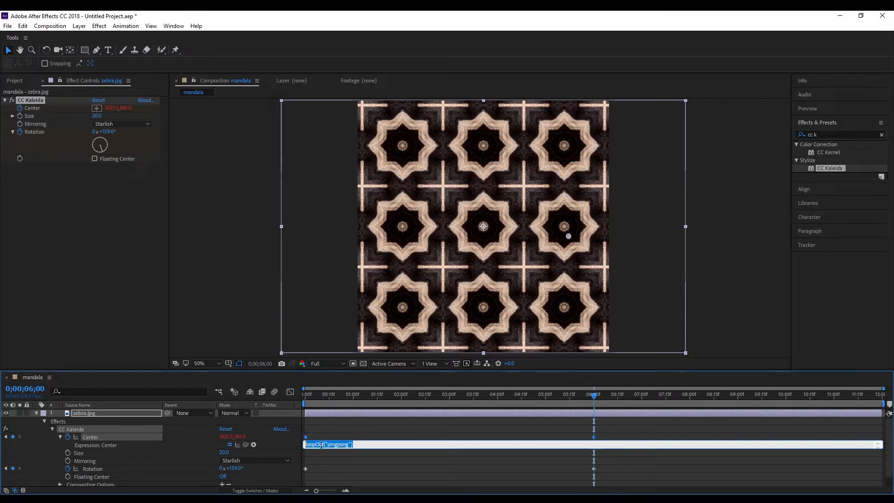
click(359, 457)
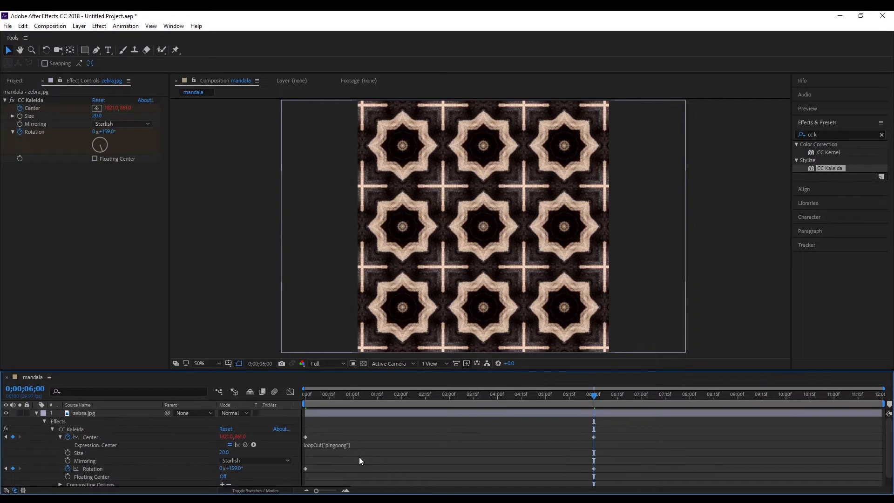
Return to the first frame and paste the copied loopOut("pingpong") expression onto CC Kaleida's Rotation.
drag(597, 401, 224, 429)
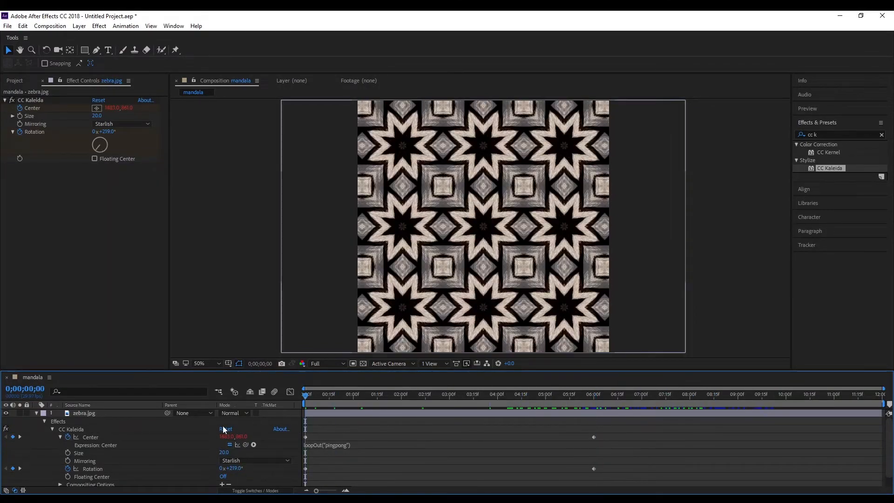
alt+click(67, 468)
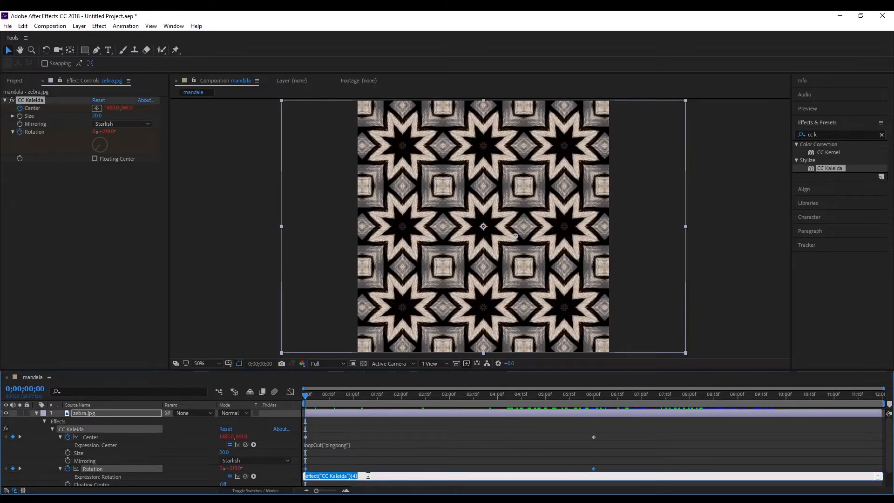
key(ctrl+v)
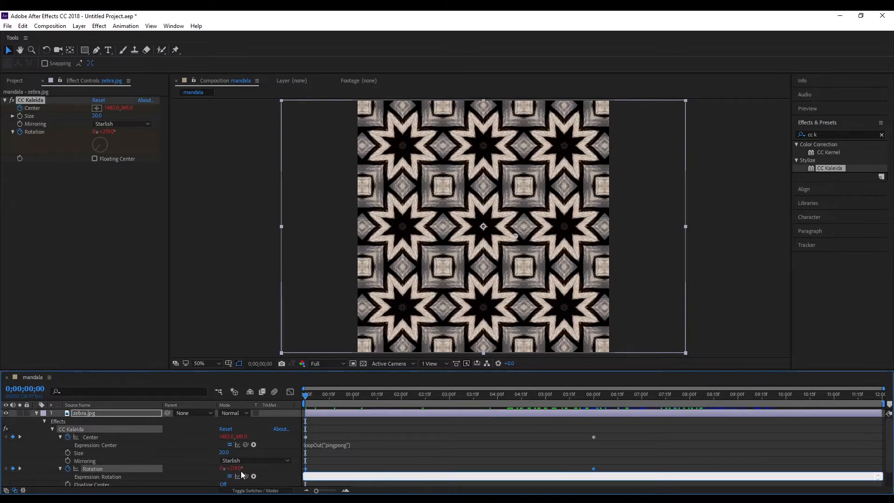
click(412, 472)
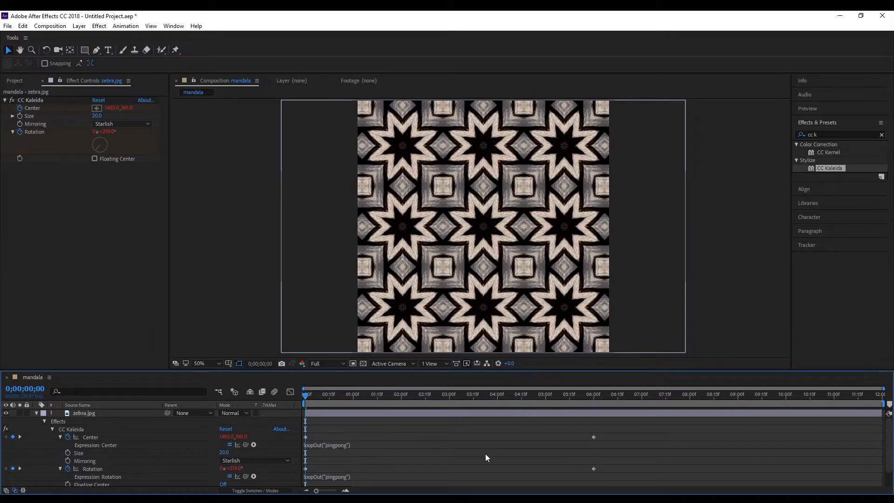
Apply Easy Ease to all of CC Kaleida's Center and Rotation keyframes and preview the animation from the first frame.
drag(598, 456, 302, 474)
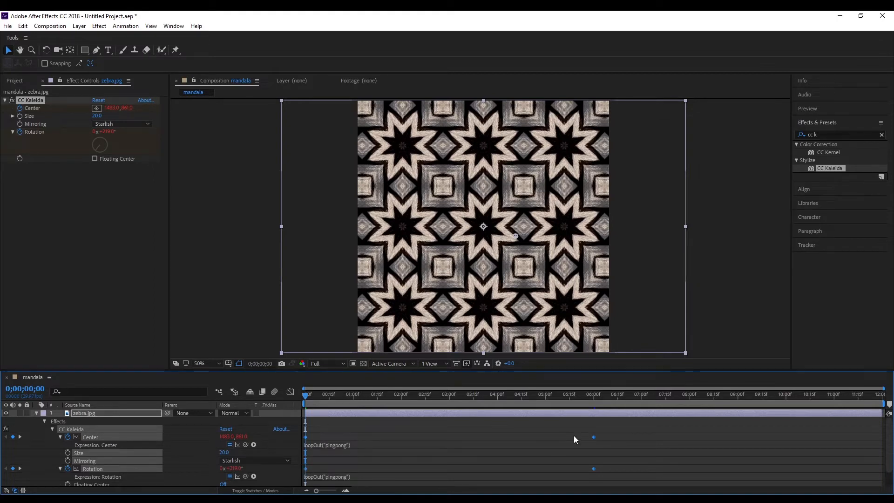
right_click(594, 441)
mouse_move(625, 483)
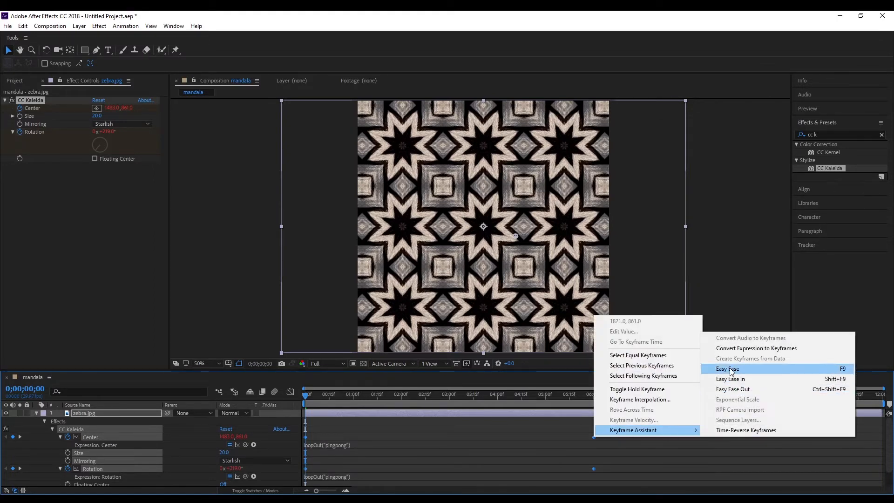
click(731, 369)
click(614, 431)
drag(306, 396, 300, 290)
click(390, 302)
key(space)
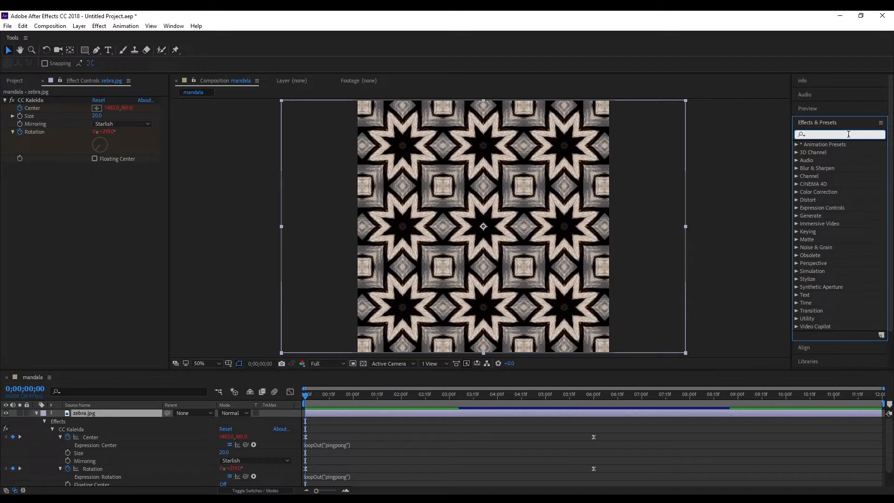
Find the Turbulent Displace effect and add it below CC Kaleida on the zebra.jpg layer.
text(turb)
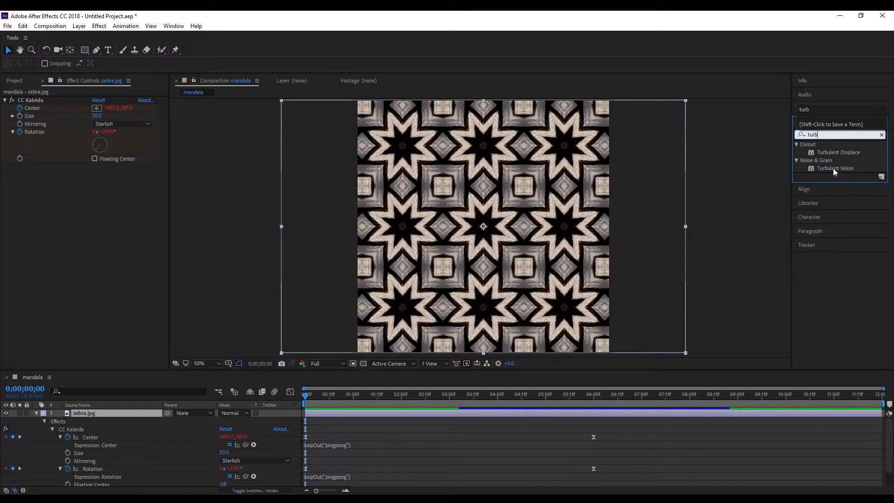
click(844, 152)
drag(845, 152, 71, 194)
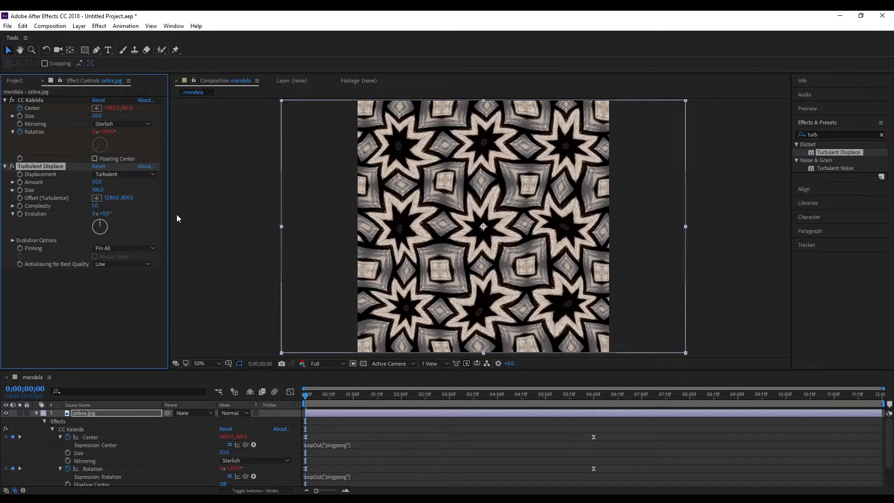
Set Turbulent Displace's Amount to -200, Size to 21 and Complexity to 1.6.
drag(97, 183, 64, 219)
drag(98, 193, 53, 190)
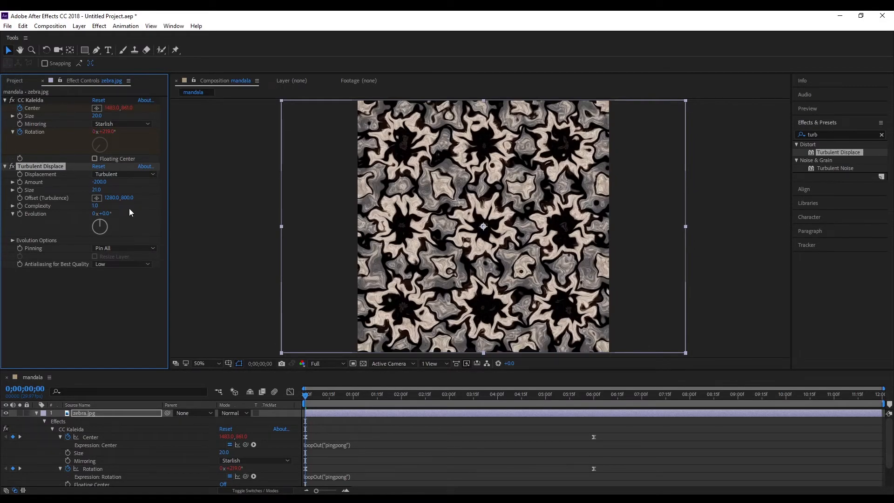
drag(95, 209, 109, 208)
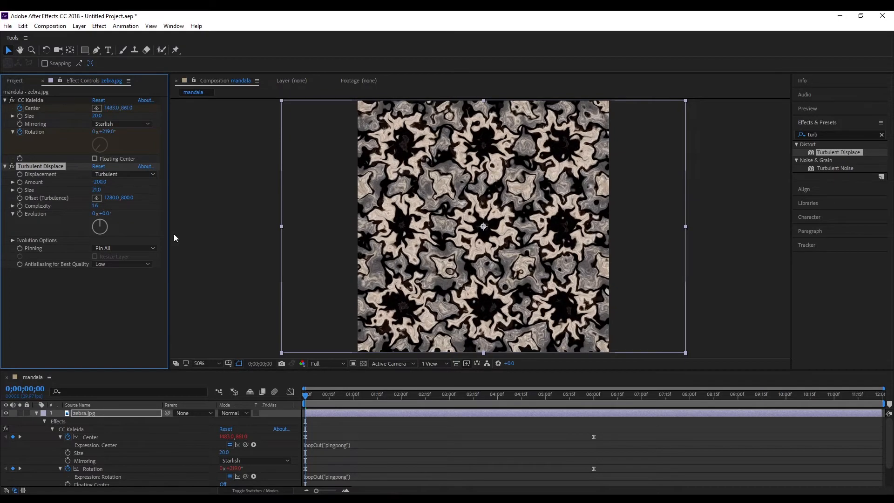
Preview the displaced animation from the first frame, stop it, and set Turbulent Displace's Evolution to 293°.
mouse_move(304, 395)
mouse_down()
mouse_move(474, 398)
mouse_move(287, 393)
mouse_up()
click(259, 322)
key(space)
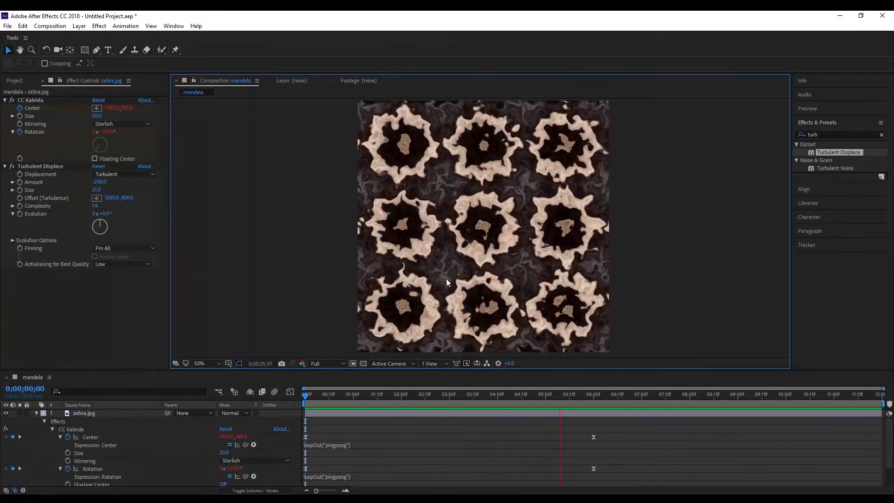
key(space)
click(840, 134)
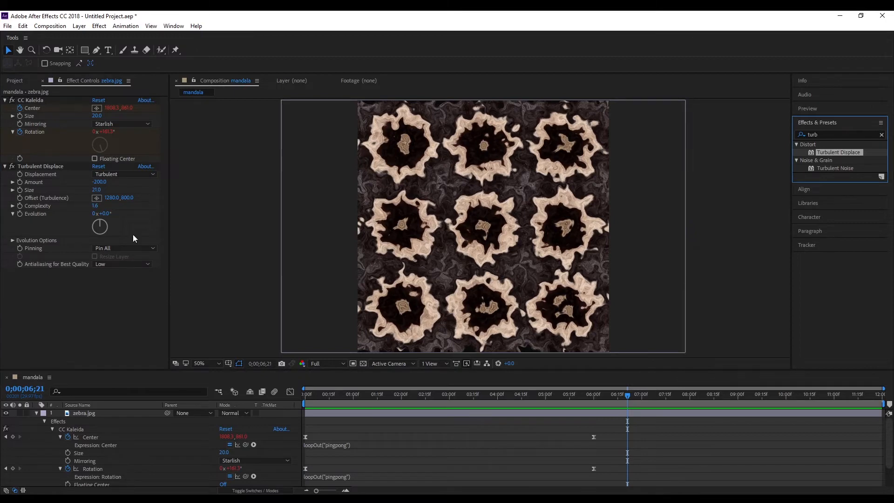
drag(107, 215, 247, 219)
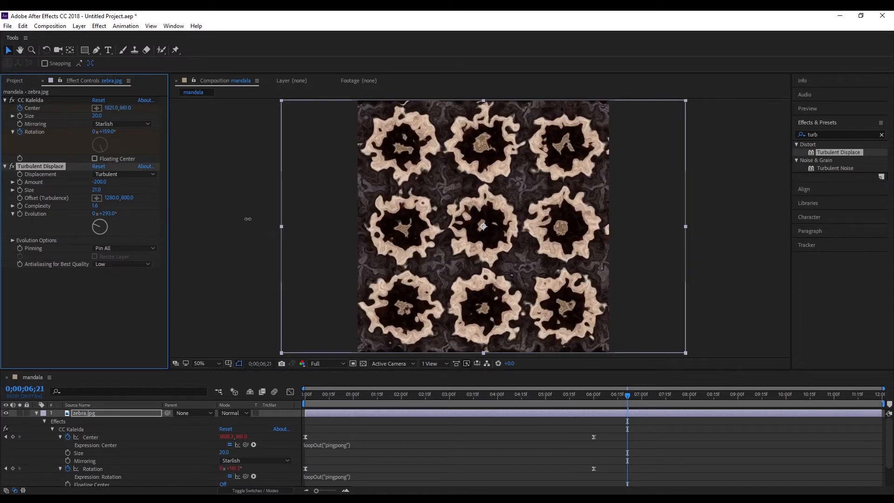
Find the Mirror effect and add it below Turbulent Displace on the zebra.jpg layer.
click(840, 134)
text(mir)
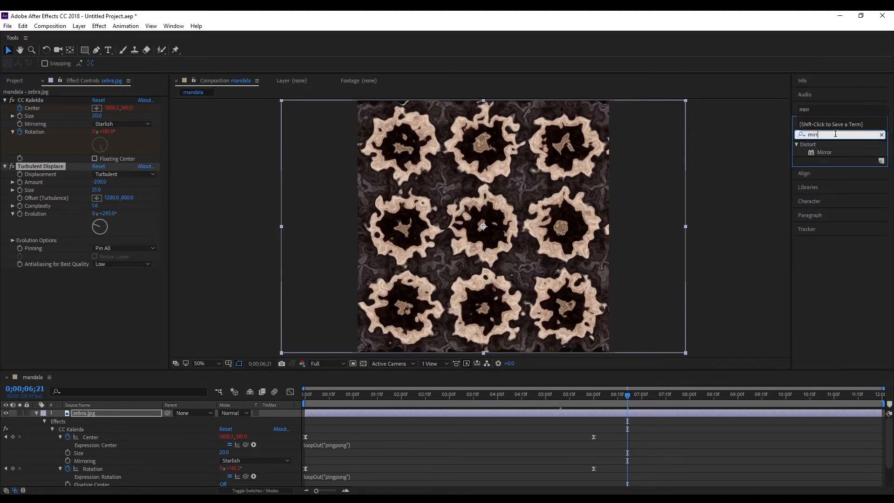
text(r)
drag(839, 153, 112, 307)
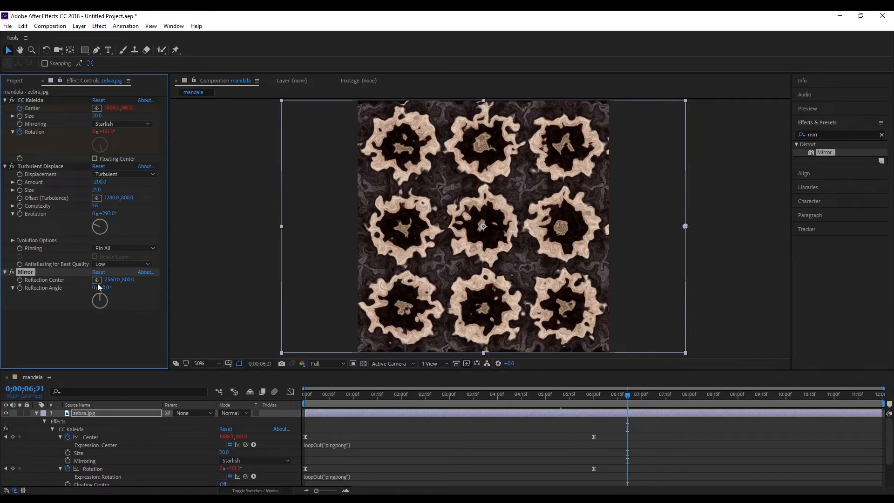
Show the proportional grid and place Mirror's Reflection Center on the composition's middle grid intersection, at about 1280.4, 799.6.
click(234, 366)
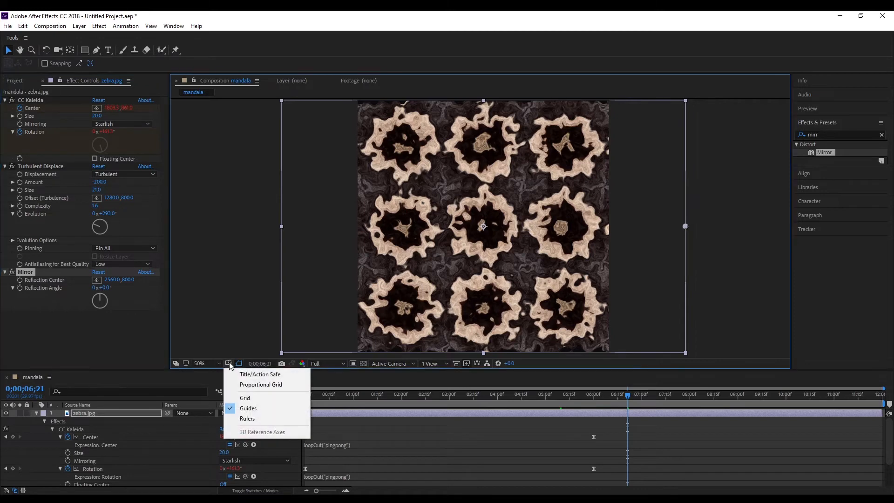
click(254, 381)
scroll(485, 230, up, 2)
scroll(484, 230, up, 4)
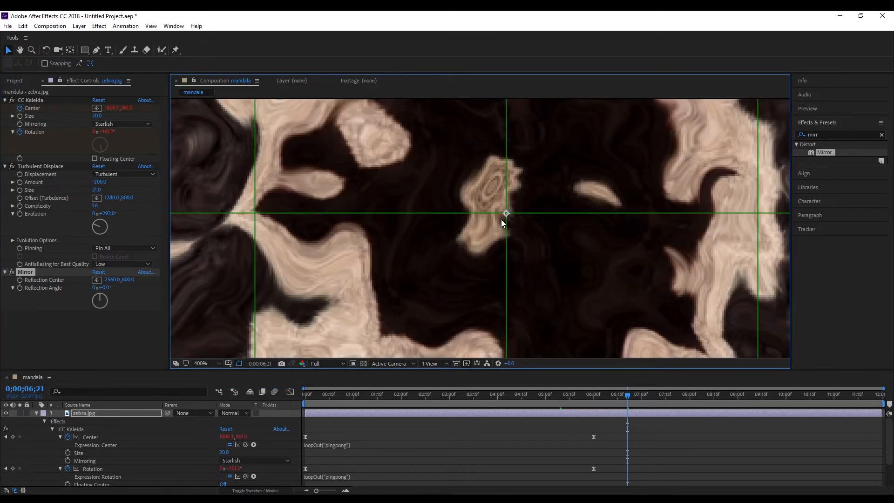
click(228, 366)
click(230, 367)
click(97, 280)
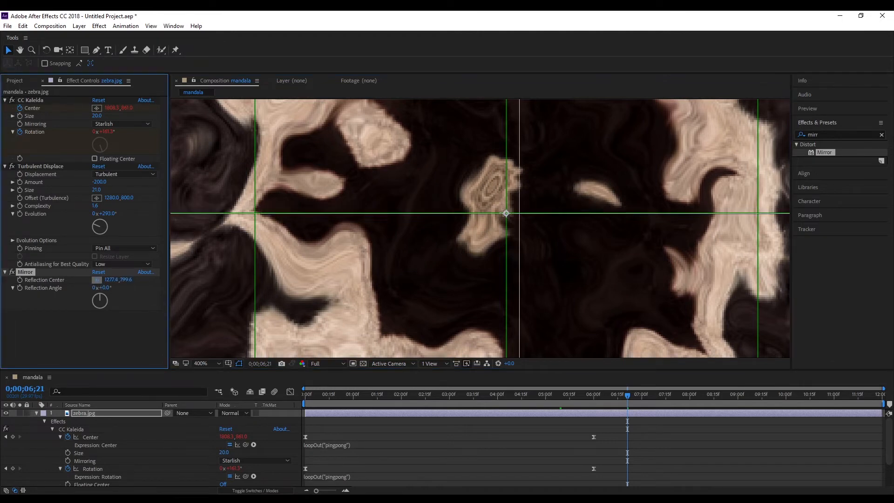
click(506, 213)
Return to the full composition view, deselect the layer and hide the proportional grid.
scroll(531, 238, down, 5)
scroll(531, 238, down, 2)
scroll(553, 231, up, 2)
click(722, 234)
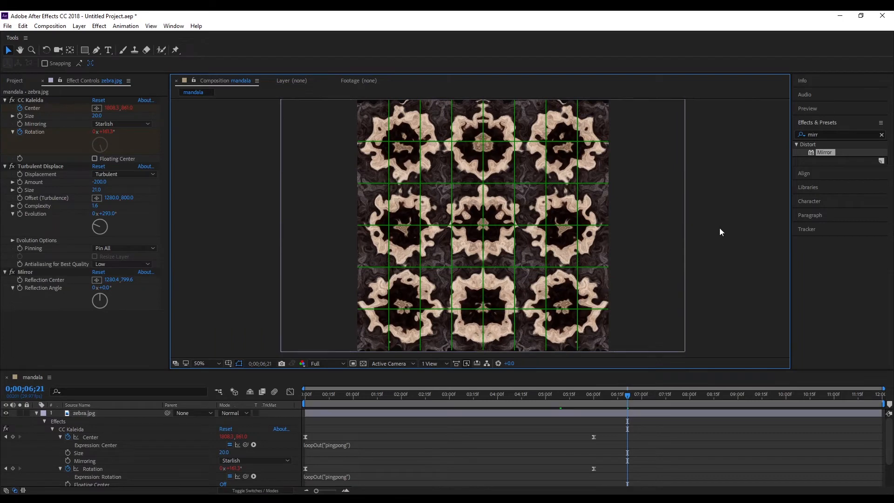
click(232, 366)
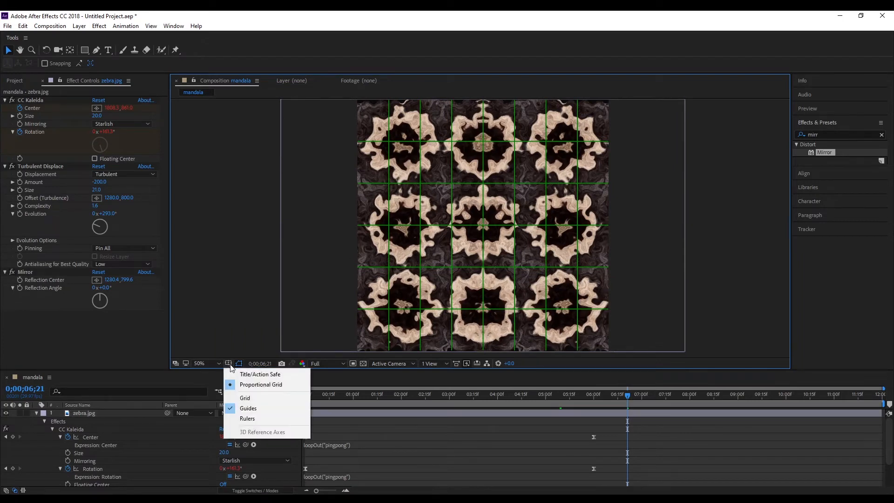
click(261, 384)
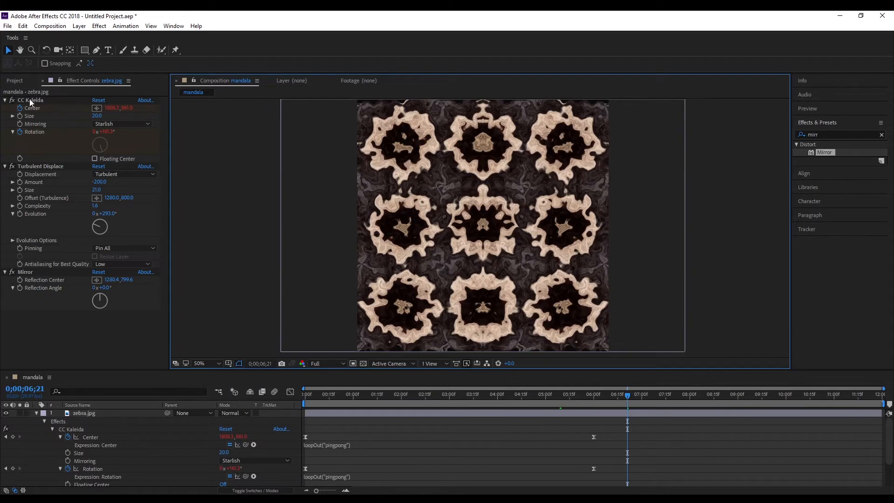
Temporarily turn off CC Kaleida to examine the mirrored, displaced zebra image, and turn the effect back on.
click(12, 100)
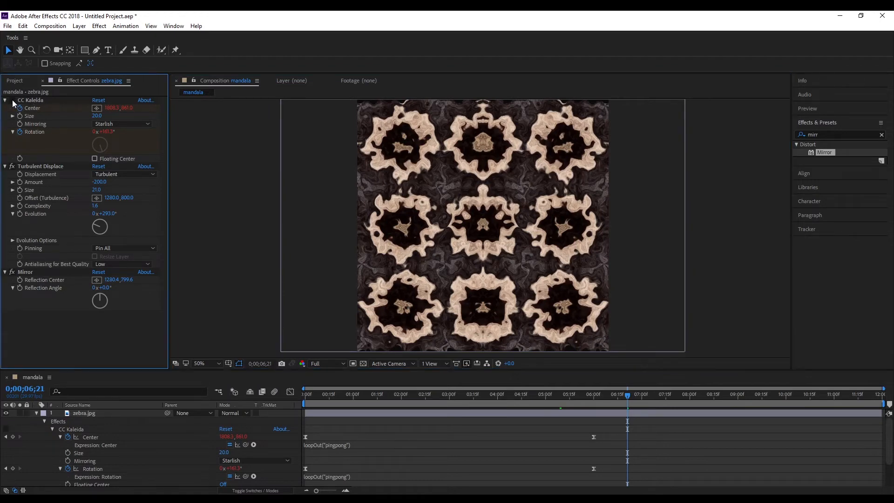
drag(536, 394, 292, 408)
key(space)
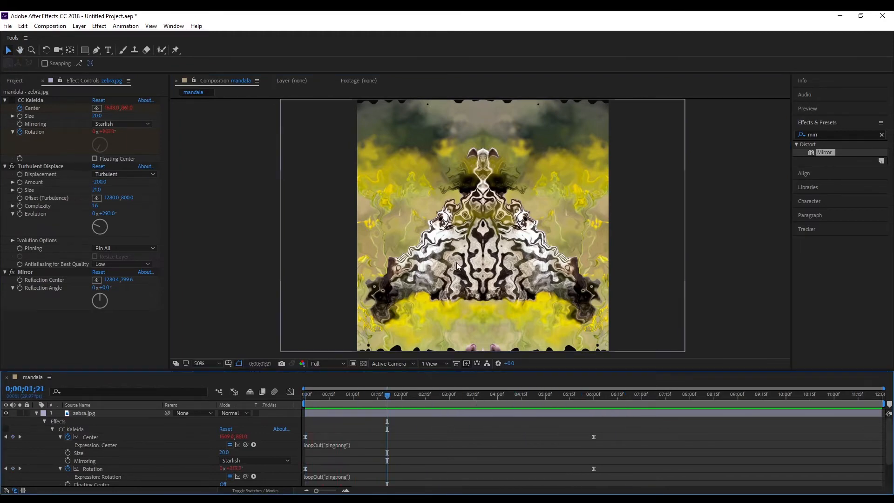
scroll(486, 156, up, 1)
scroll(492, 160, down, 1)
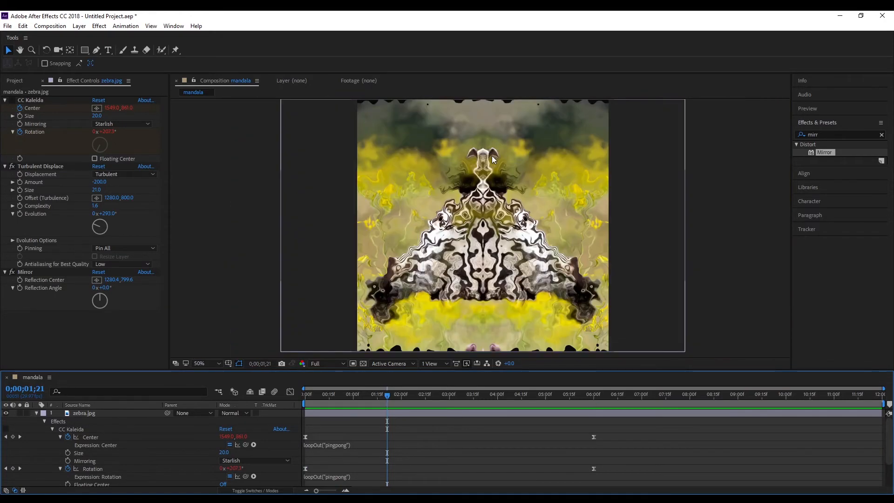
click(12, 100)
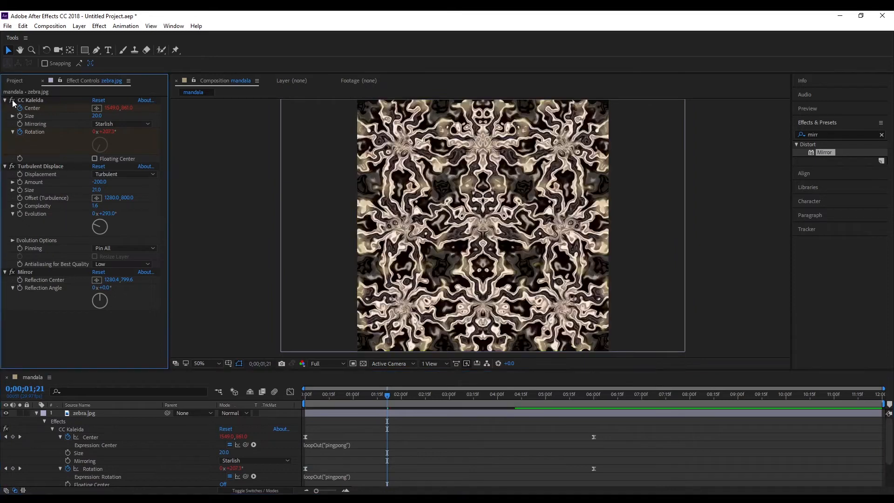
Duplicate the Mirror effect and set the copy's Reflection Angle to 90° while previewing the animation.
click(33, 274)
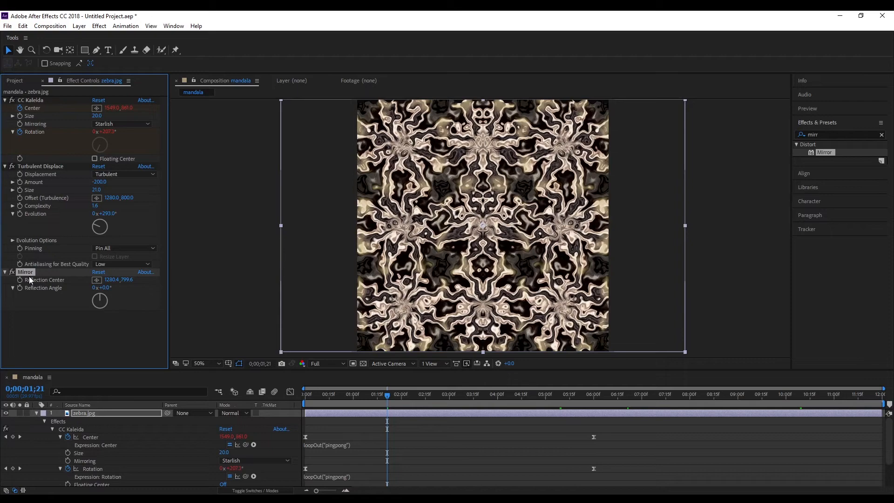
key(ctrl+d)
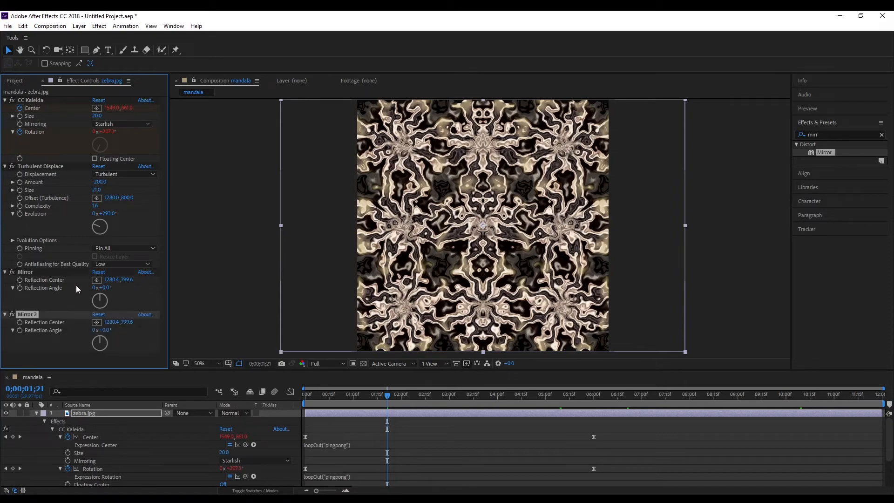
key(space)
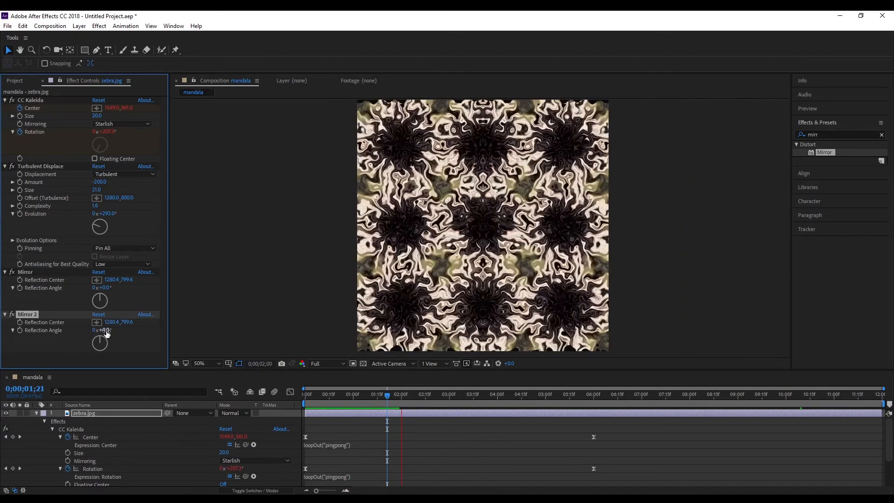
click(105, 331)
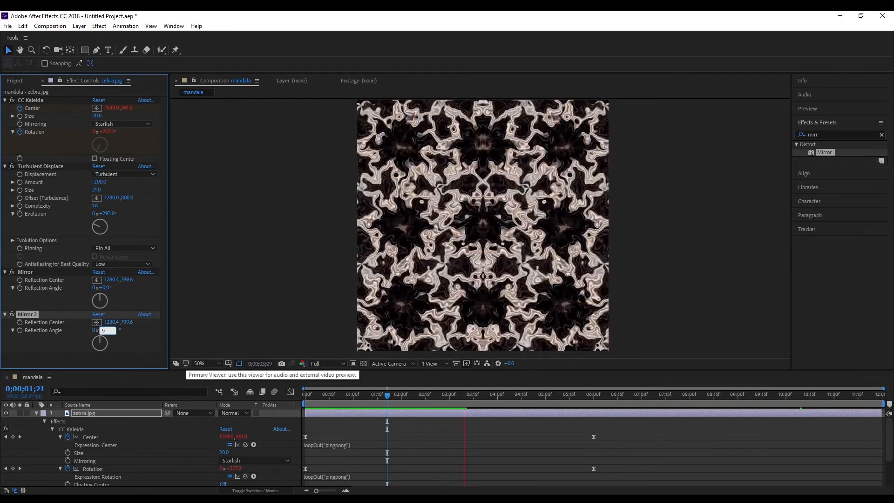
text(90)
key(Return)
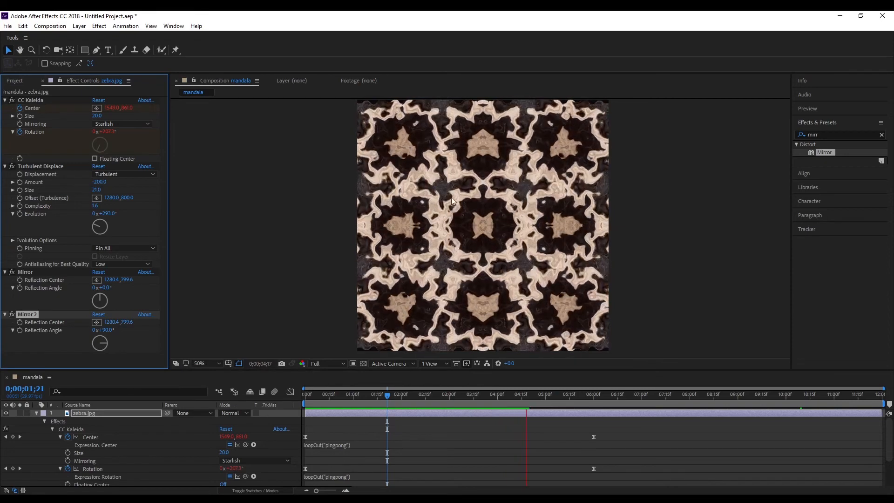
key(space)
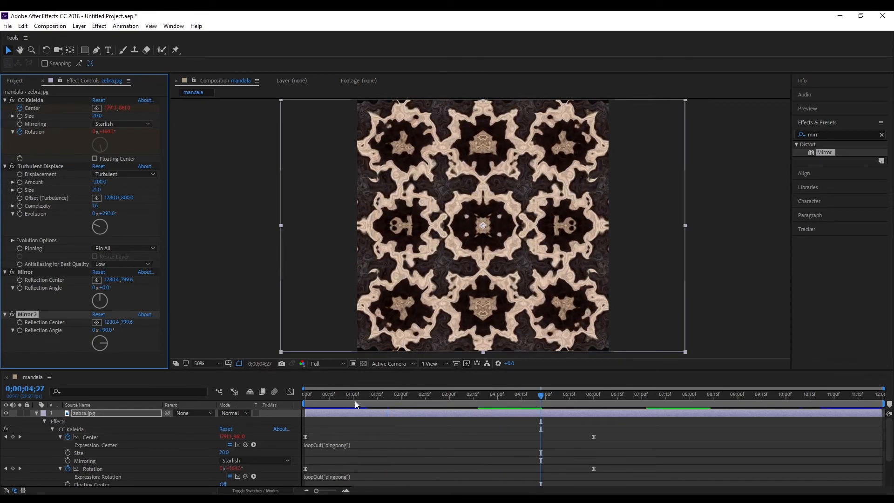
Turn off CC Kaleida and examine the zebra image mirrored both horizontally and vertically at another frame.
click(13, 100)
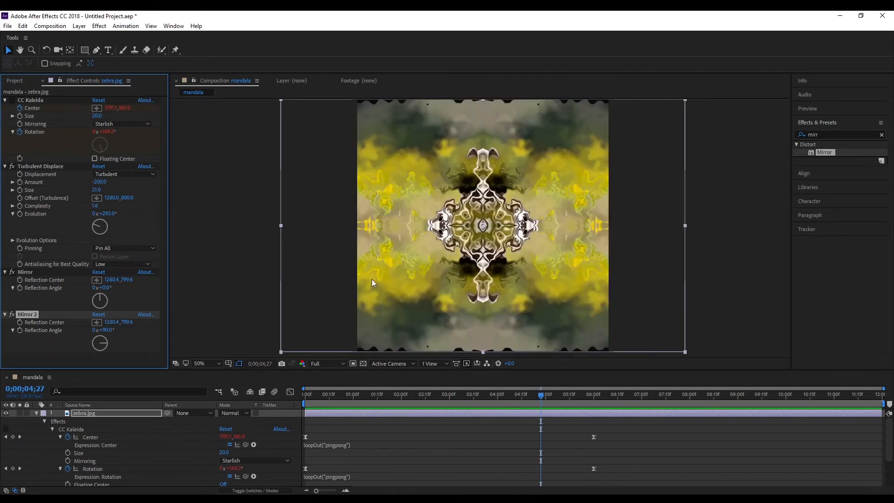
drag(535, 395, 502, 396)
scroll(480, 206, up, 1)
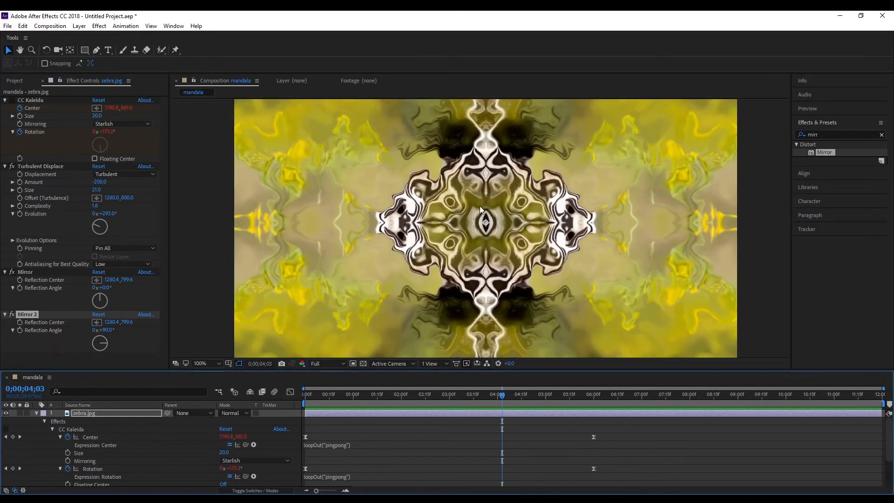
scroll(522, 231, down, 1)
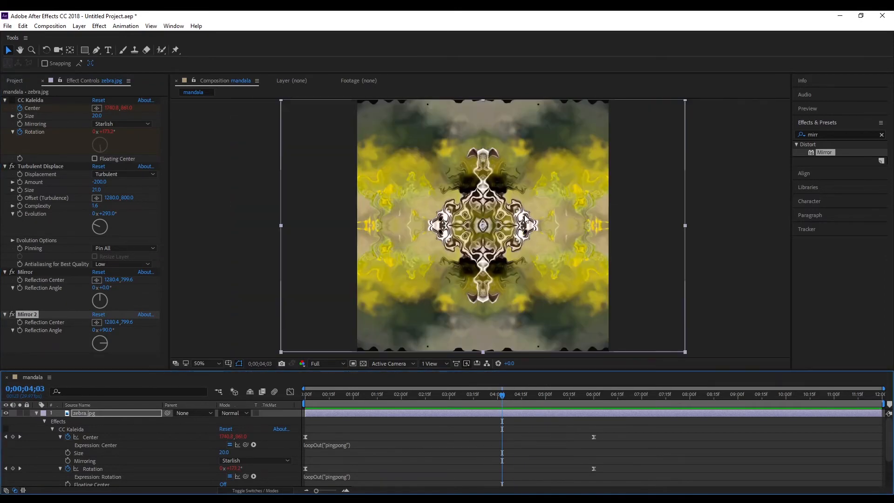
scroll(486, 219, up, 1)
scroll(456, 226, down, 1)
At the first frame, set an Evolution keyframe for Turbulent Displace and expand the layer's effect properties.
drag(308, 398, 292, 399)
click(44, 422)
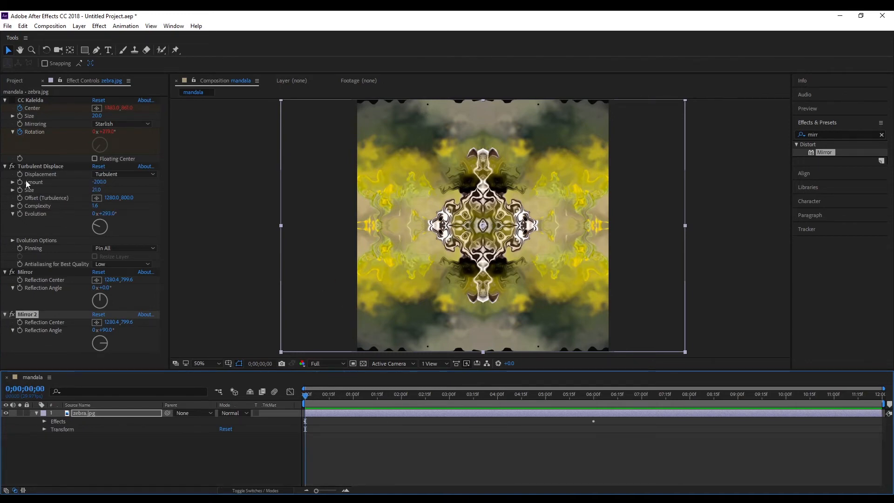
click(23, 213)
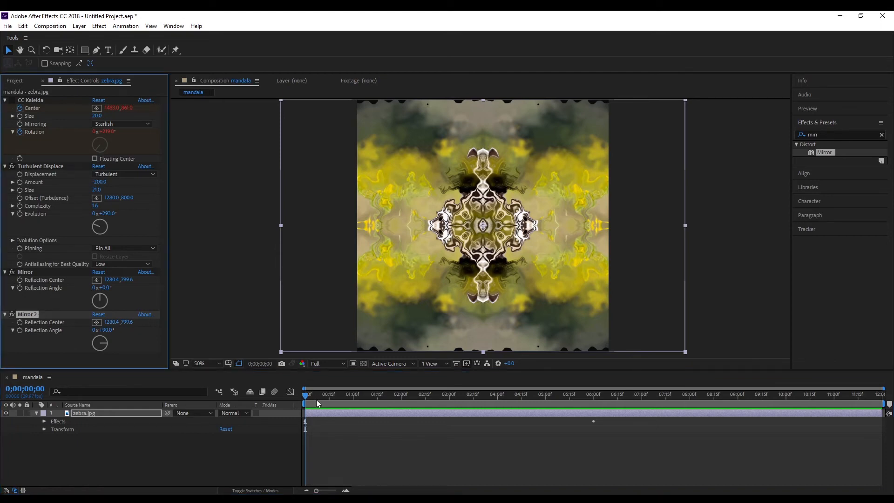
click(21, 217)
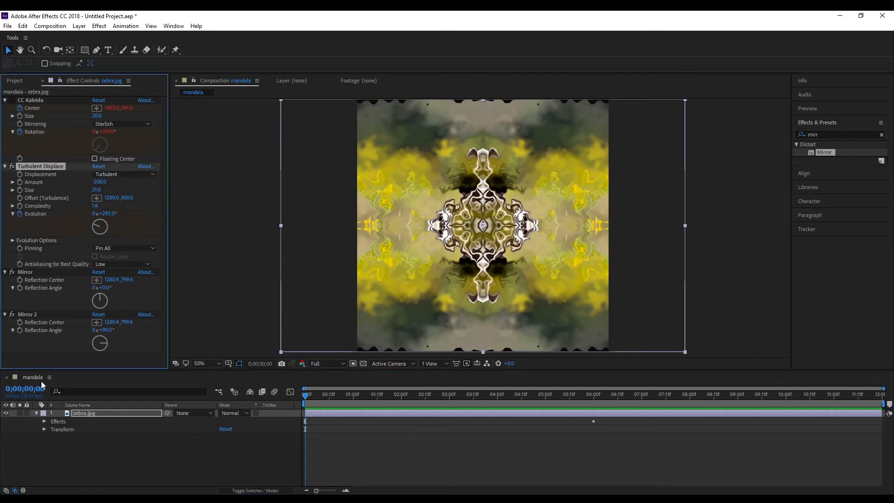
click(44, 421)
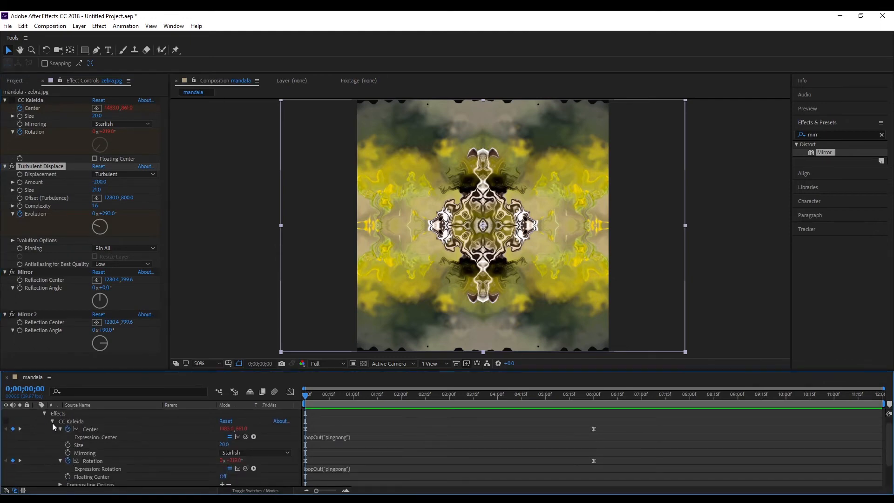
Add a second Evolution keyframe for Turbulent Displace at six seconds with the value 2x+50°.
click(52, 421)
click(52, 445)
click(52, 437)
scroll(126, 455, down, 1)
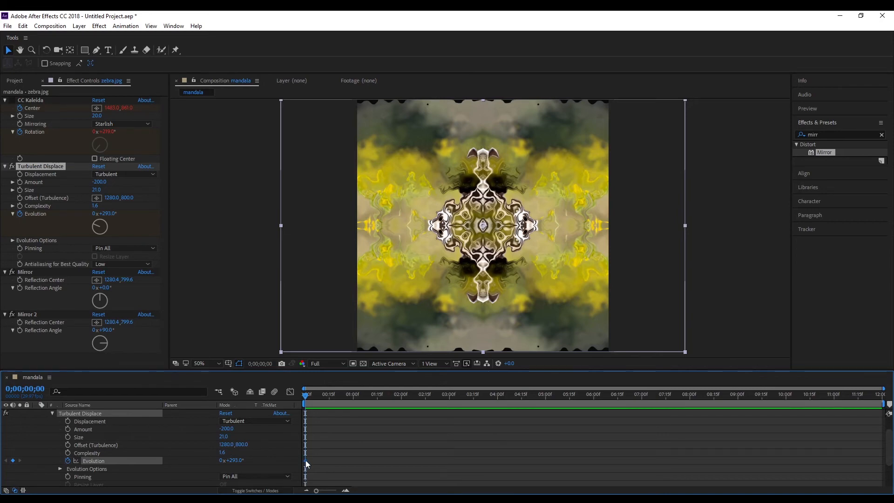
click(594, 393)
drag(111, 213, 356, 233)
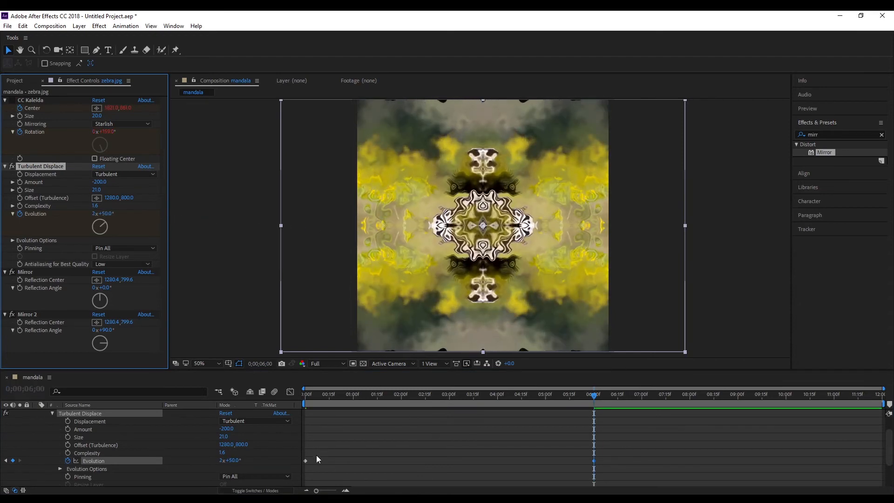
Add the expression loopOut("pingpong") to the Turbulent Displace Evolution property.
alt+click(68, 460)
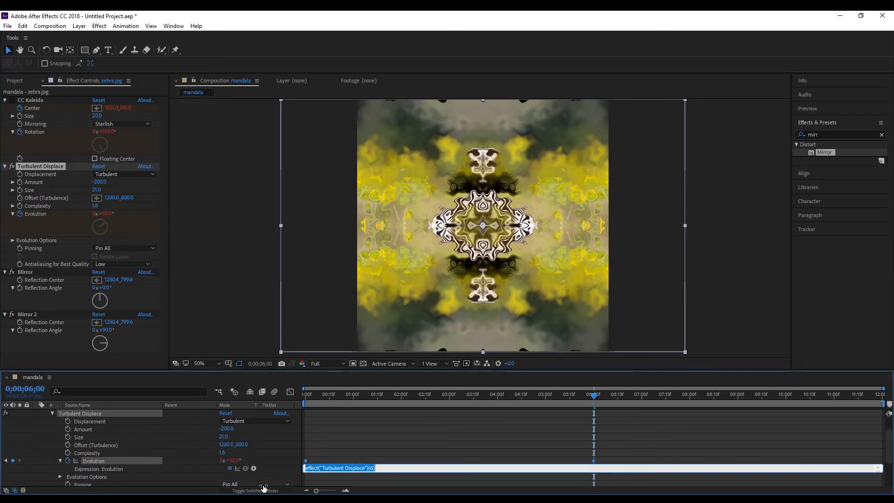
key(BackSpace)
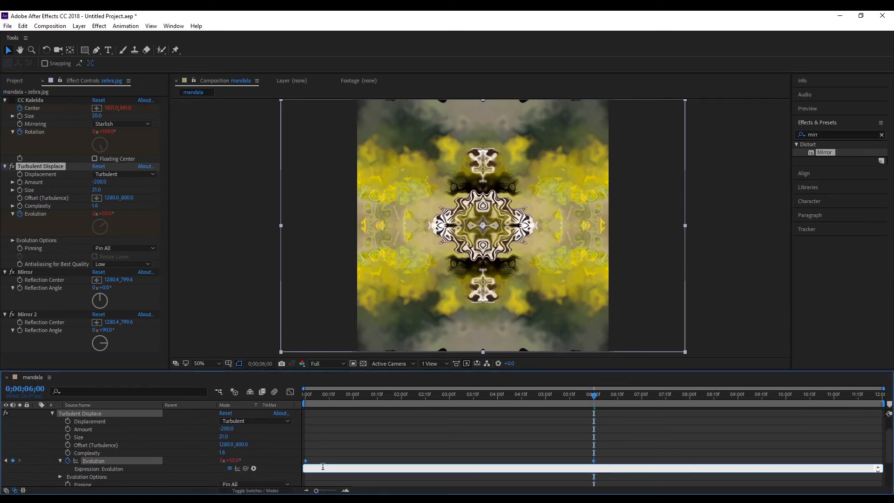
text(End of Keyframe Data)
key(ctrl+a)
text(loopOut("pingpong"))
click(370, 446)
Apply Easy Ease to both Evolution keyframes of Turbulent Displace.
click(305, 461)
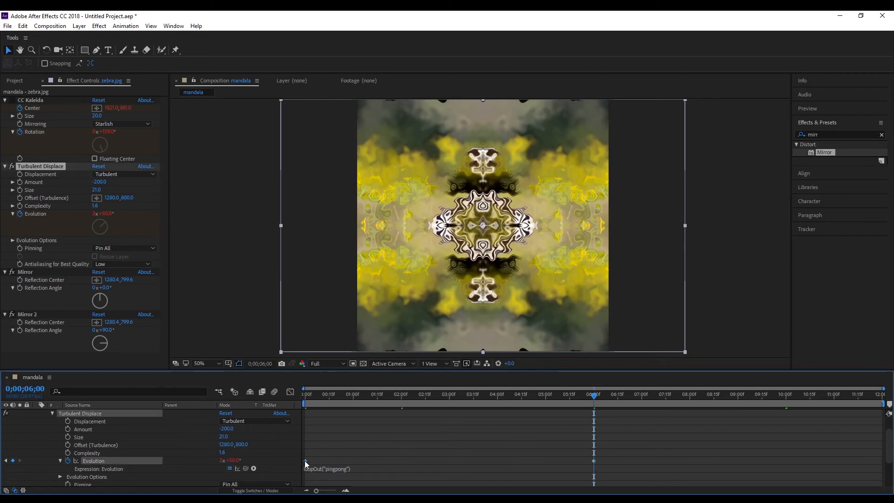
right_click(594, 462)
mouse_move(682, 454)
click(740, 394)
Preview the pingpong-looped displacement animation from the first frame with CC Kaleida turned off.
drag(312, 395, 296, 398)
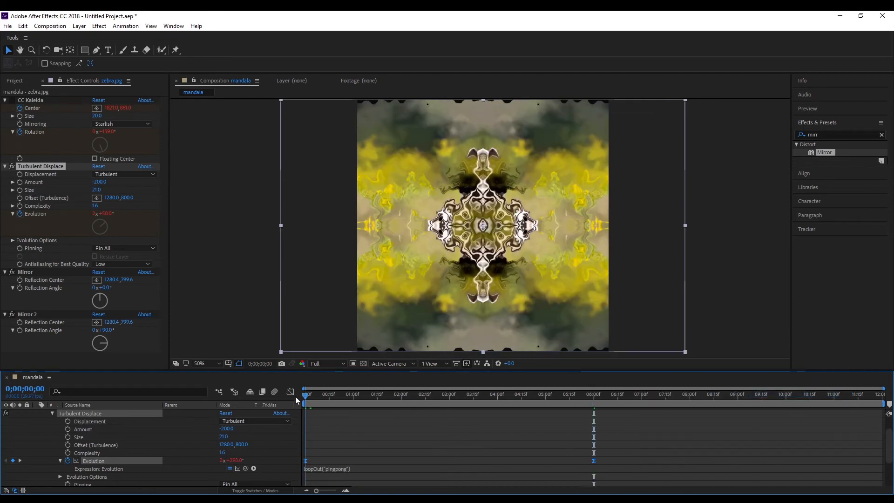
click(244, 312)
key(space)
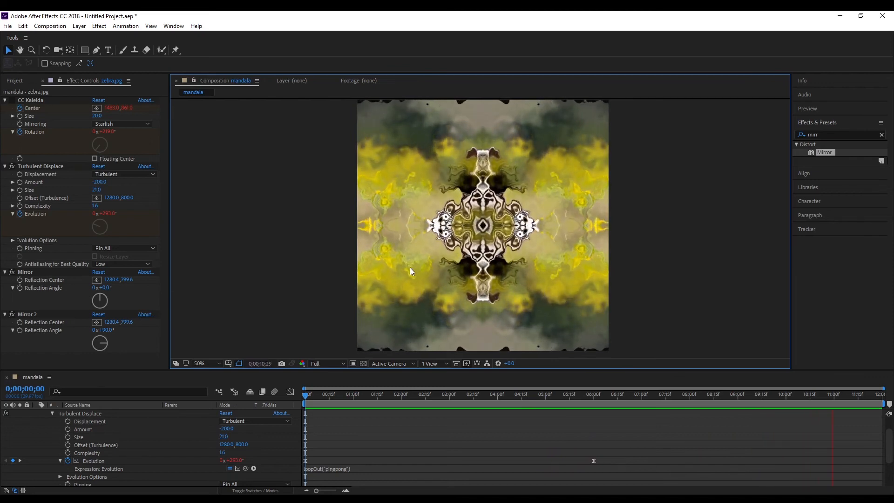
key(space)
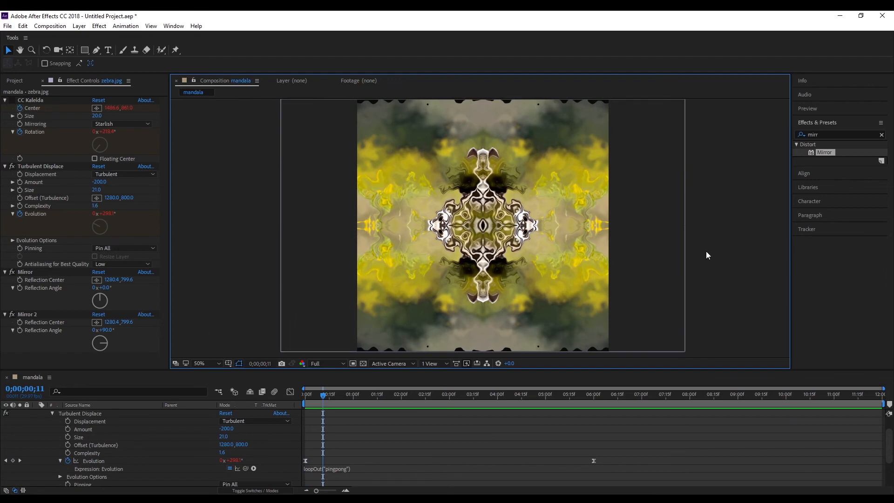
Scrub through the mirrored displacement animation, return near its start, and turn CC Kaleida back on.
drag(324, 397, 556, 403)
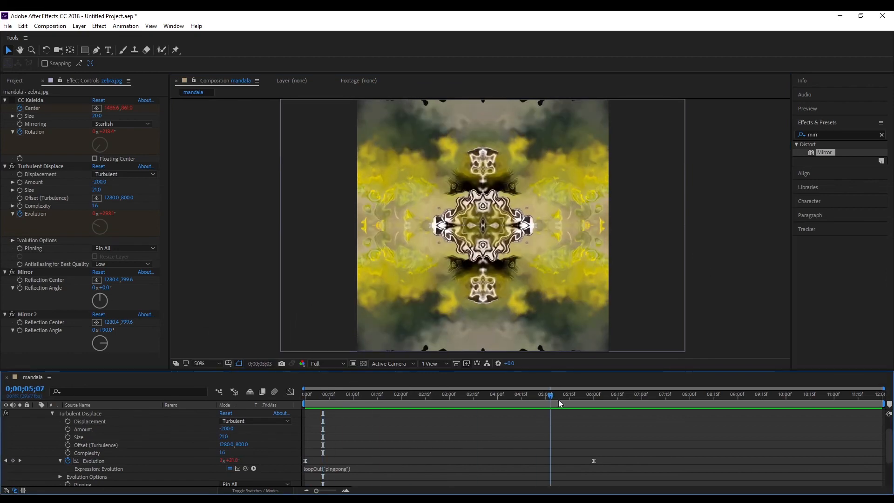
drag(611, 402, 310, 394)
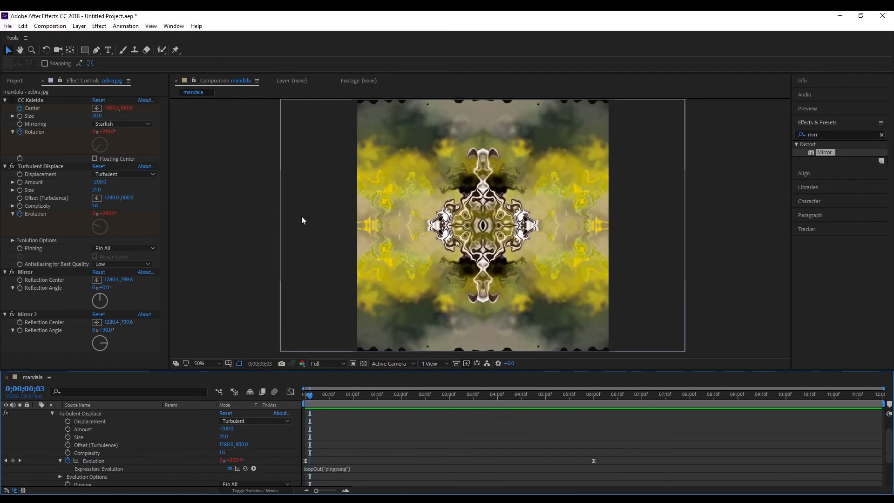
click(11, 100)
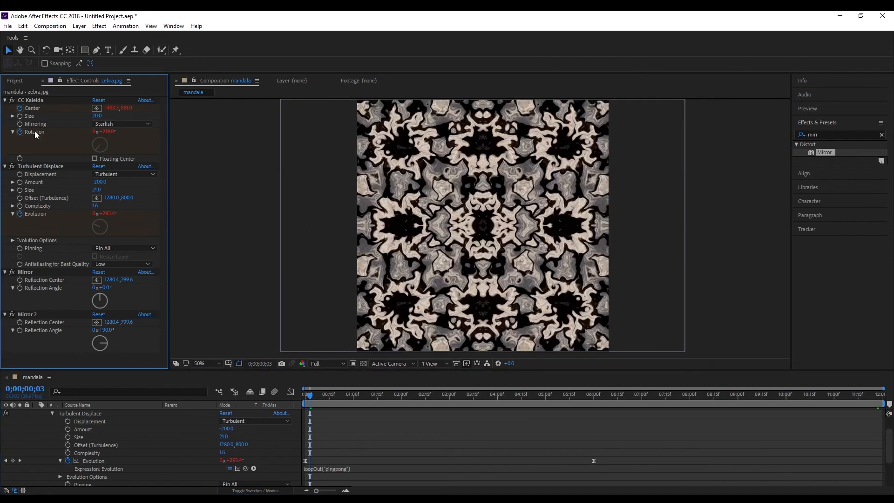